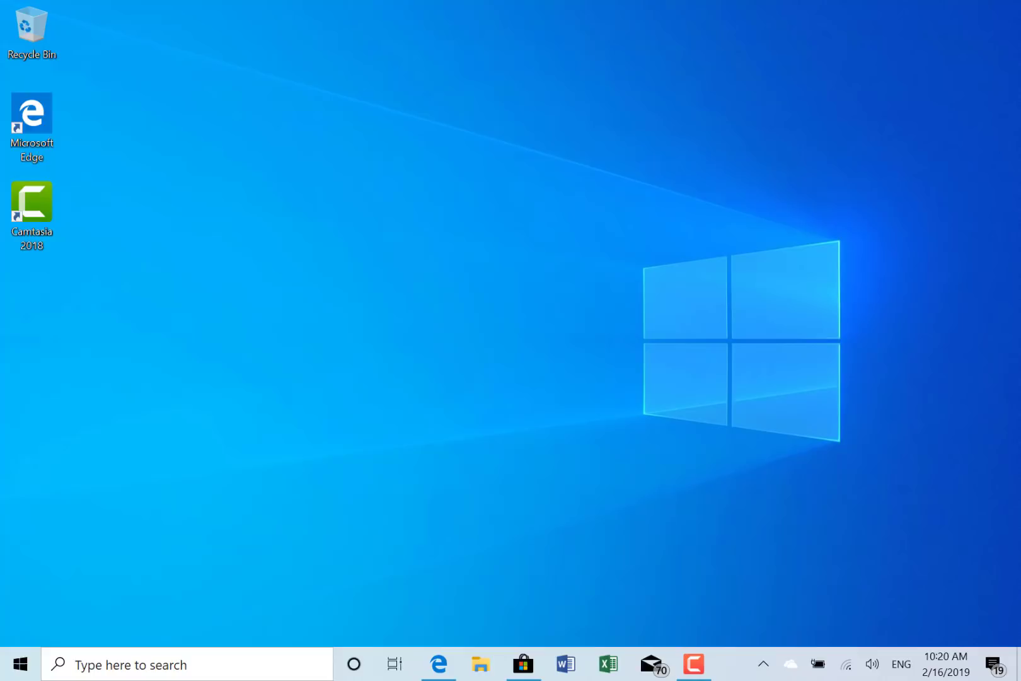
- Run winver from search to check the Windows version, then close the About Windows dialog
click(225, 672)
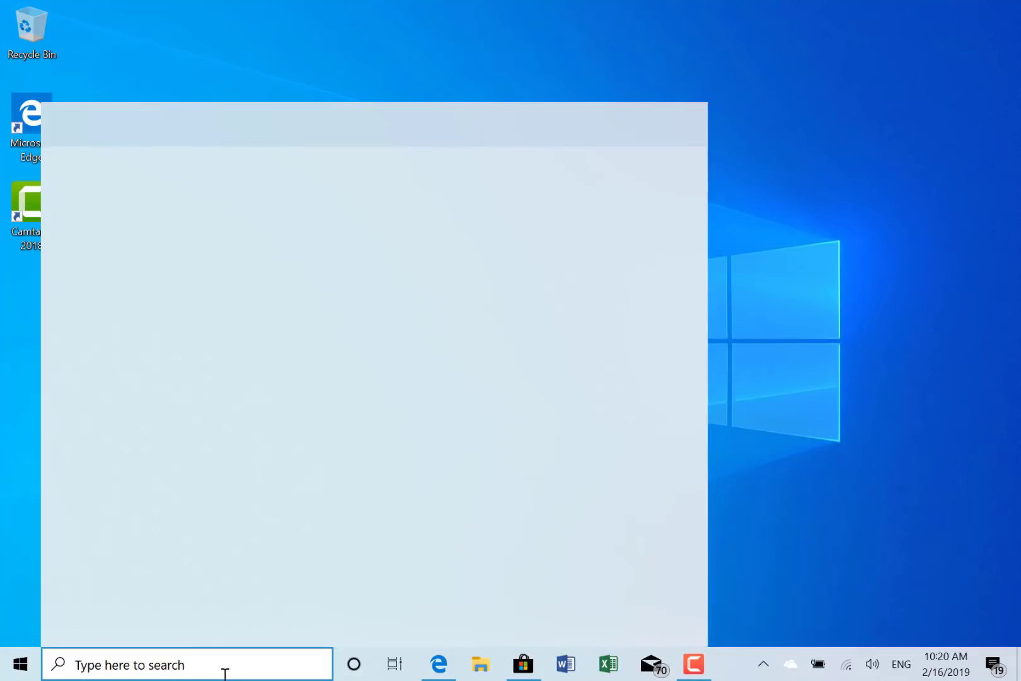
text(winv)
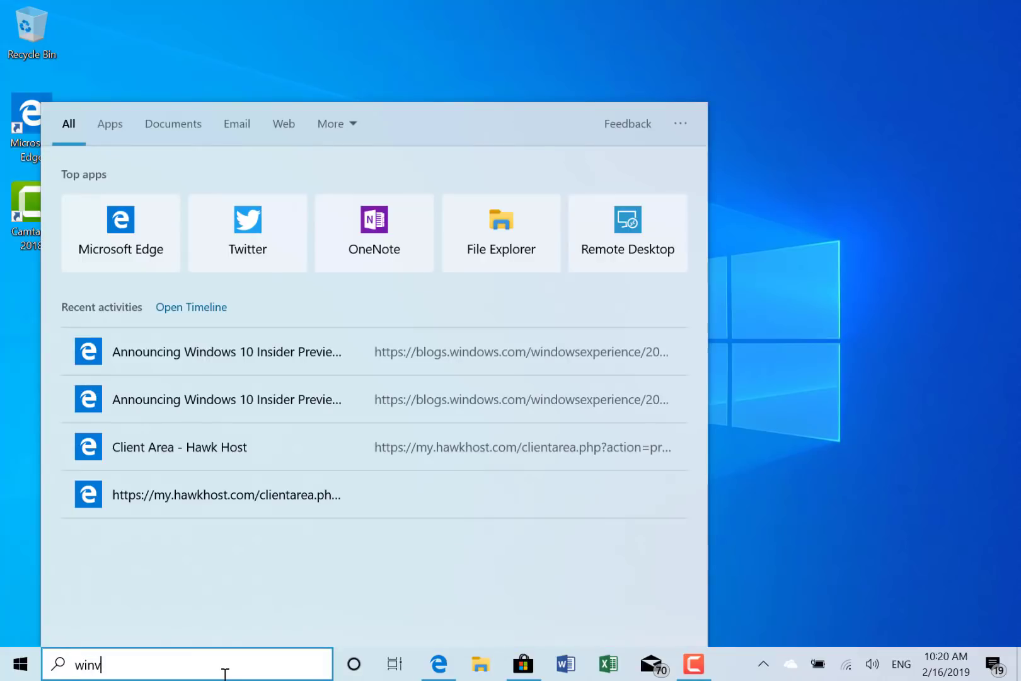
text(er)
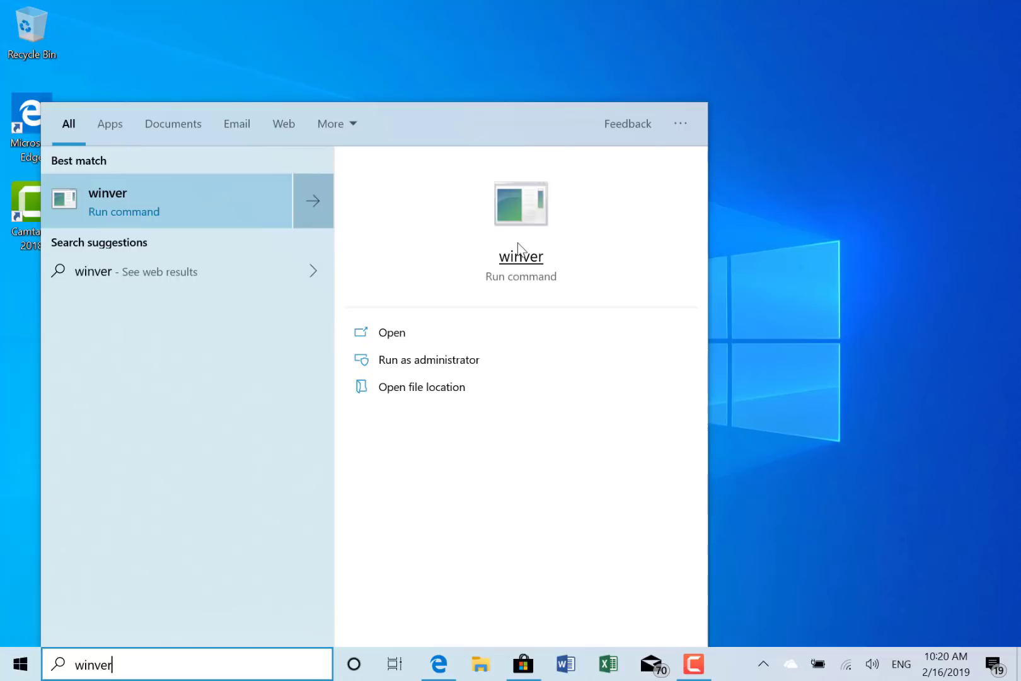
key(Return)
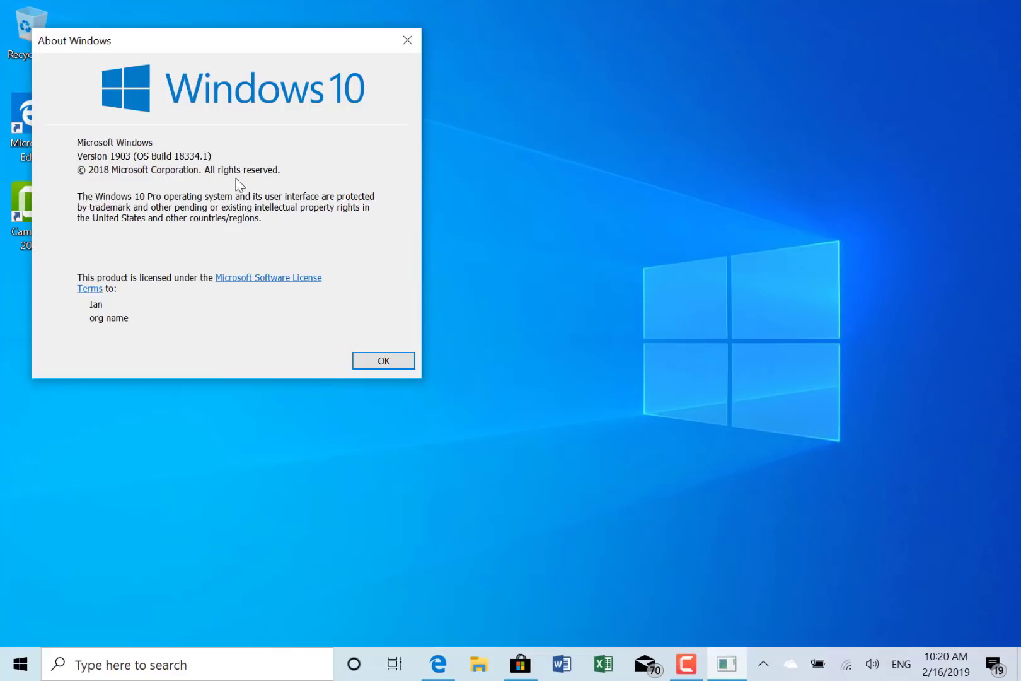
click(407, 38)
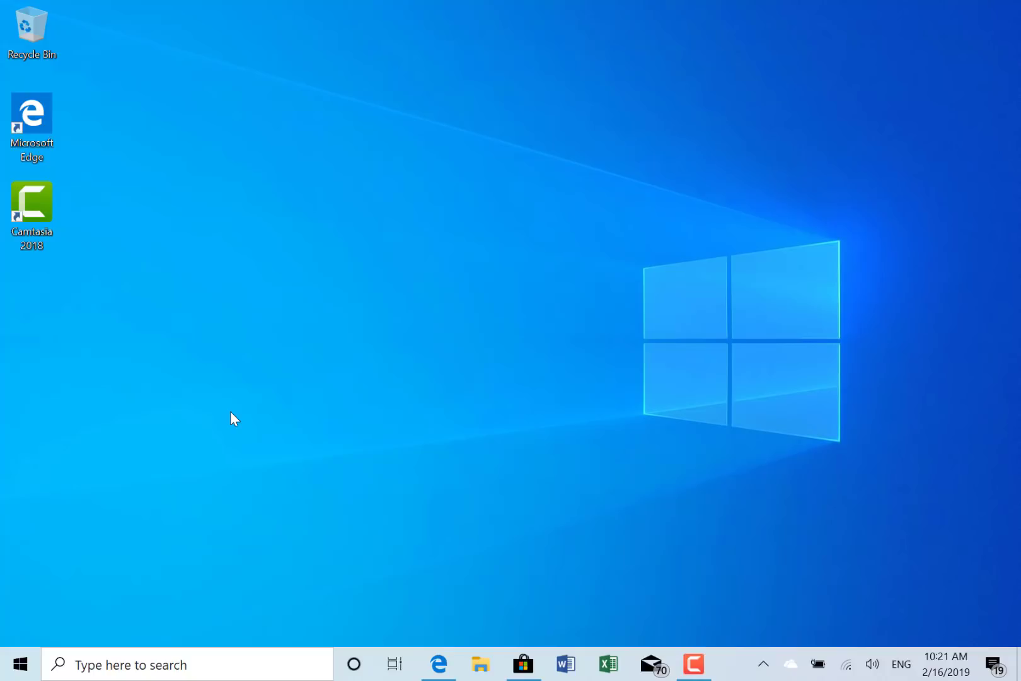
- Launch the Settings app from the Start menu
click(196, 672)
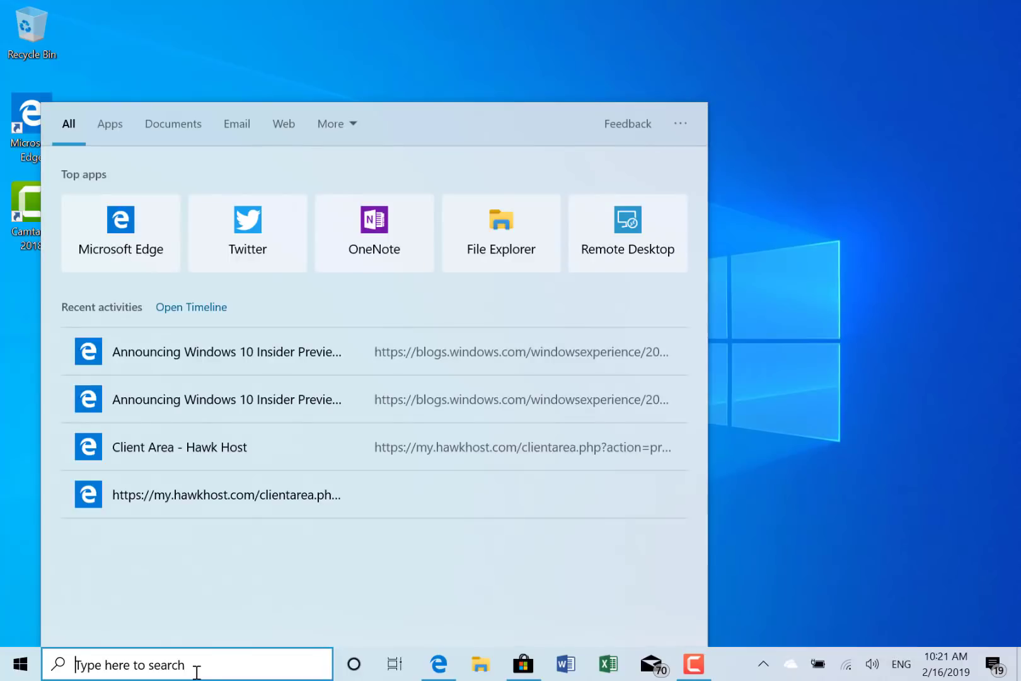
click(21, 674)
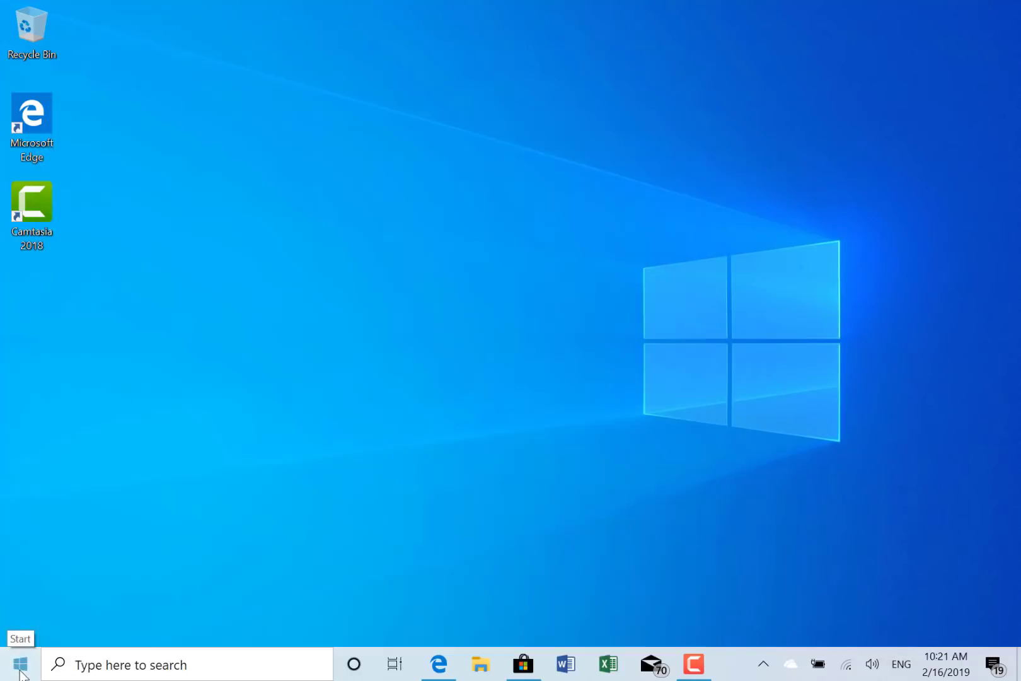
mouse_move(22, 588)
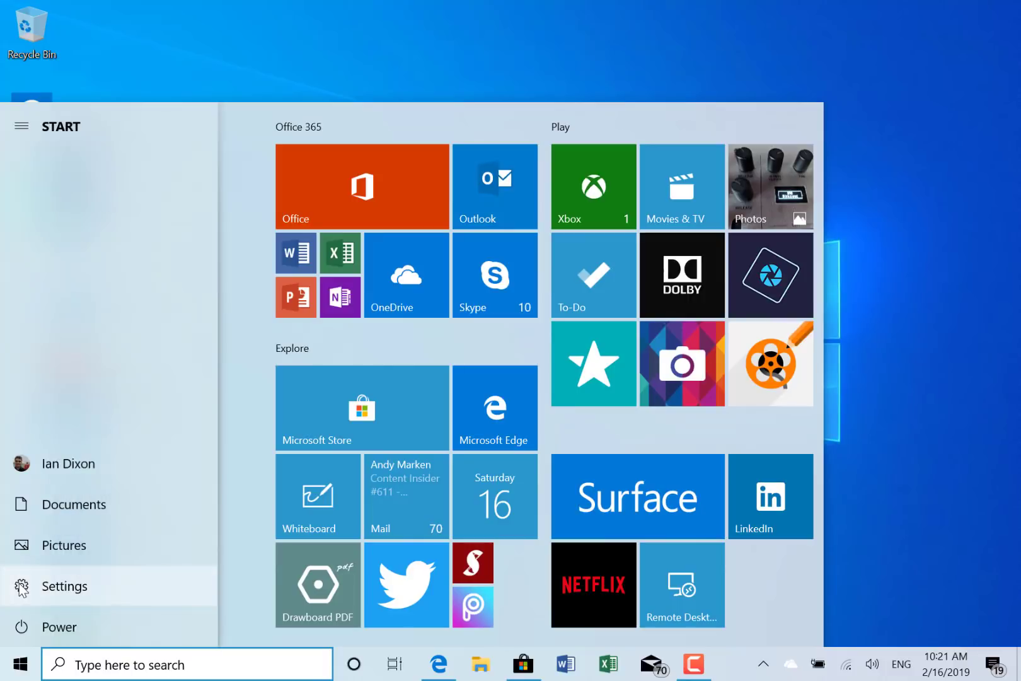
click(64, 586)
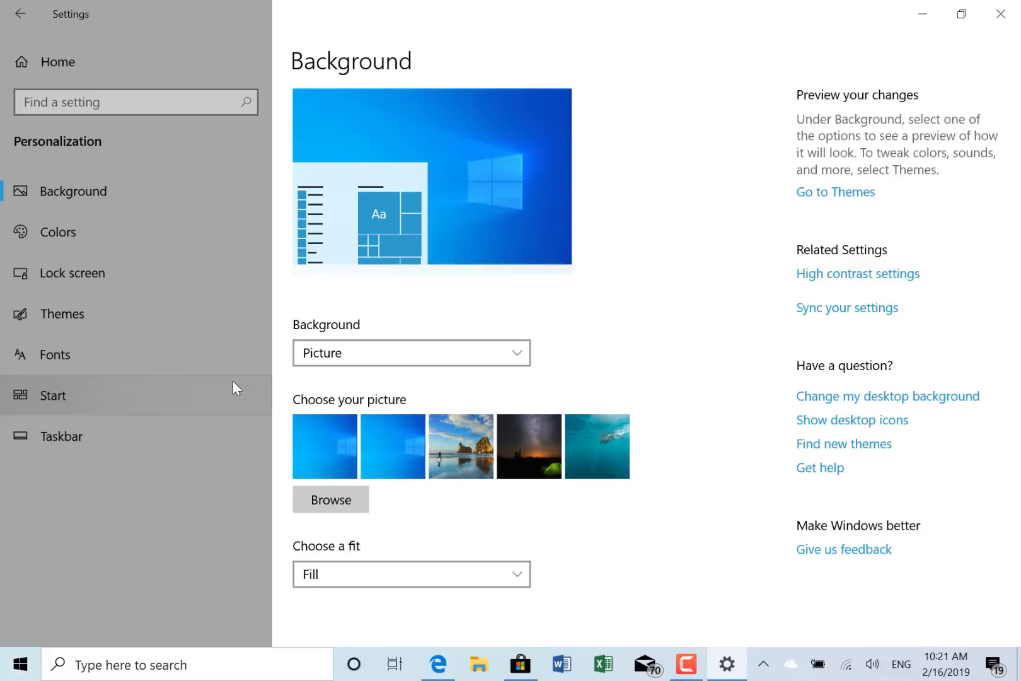
- On Personalization > Colors, set the colour choice to Dark
click(190, 232)
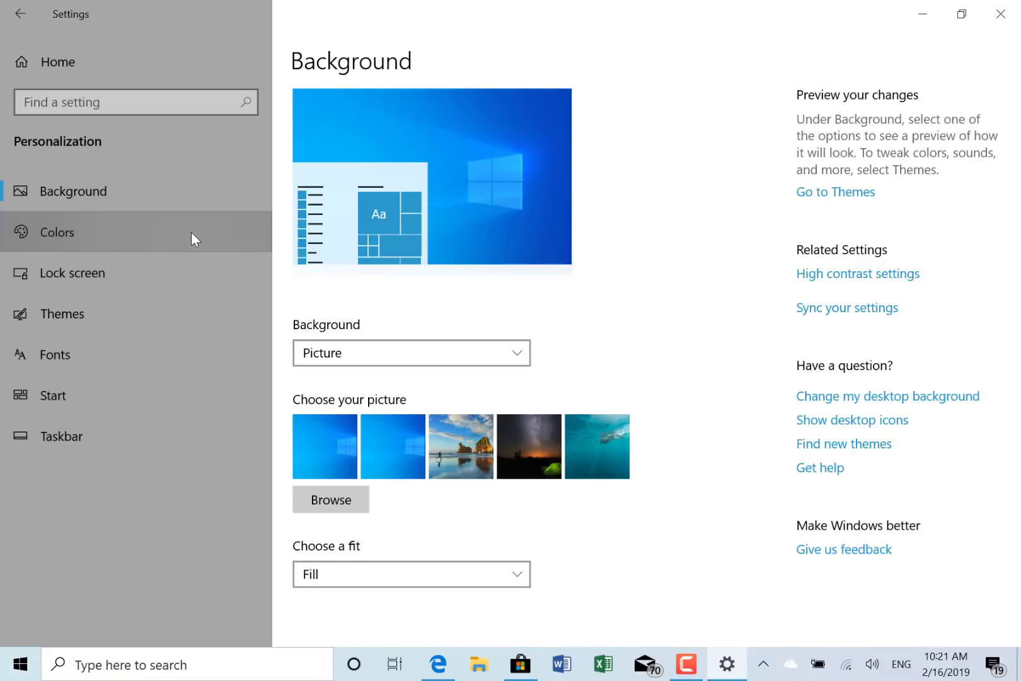
click(400, 360)
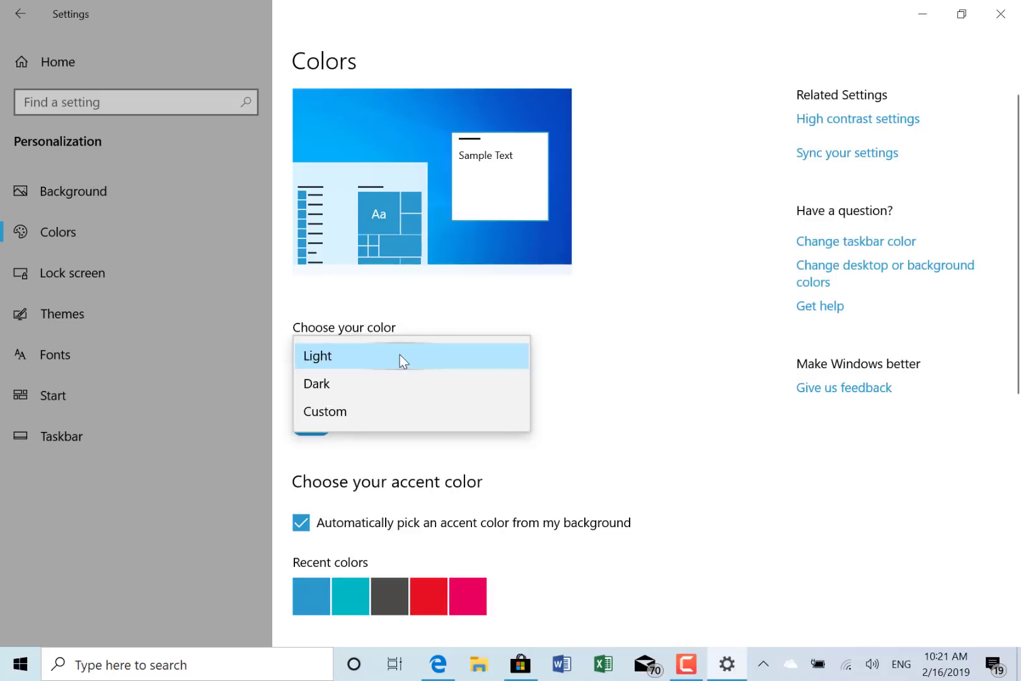
click(371, 383)
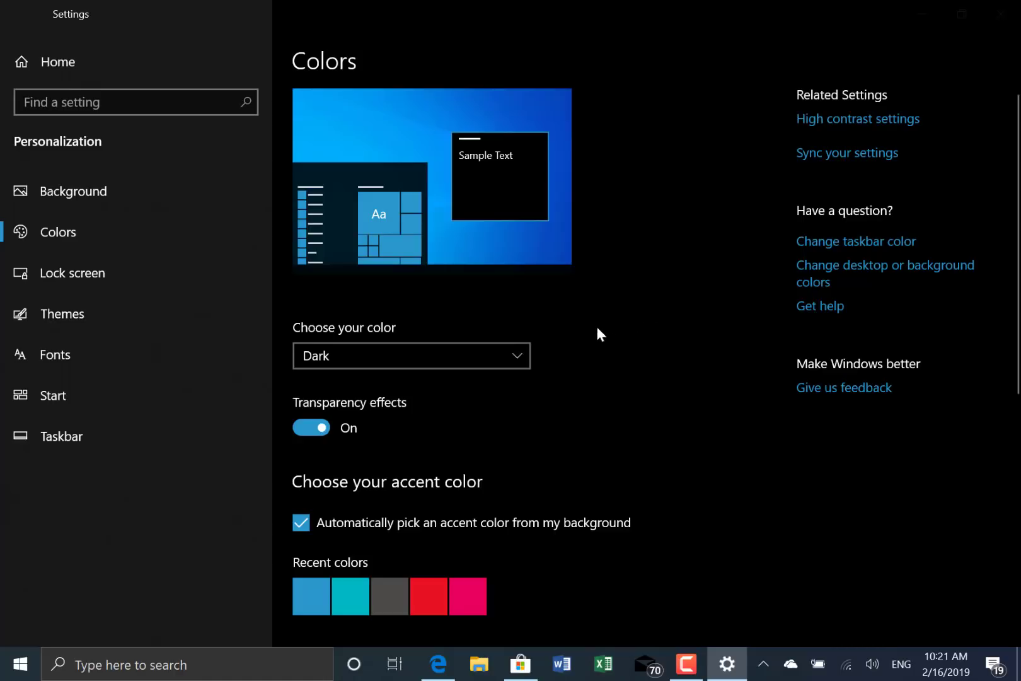
- Choose Custom colour mode and toggle the radios, ending with Windows mode and app mode both Light
click(500, 359)
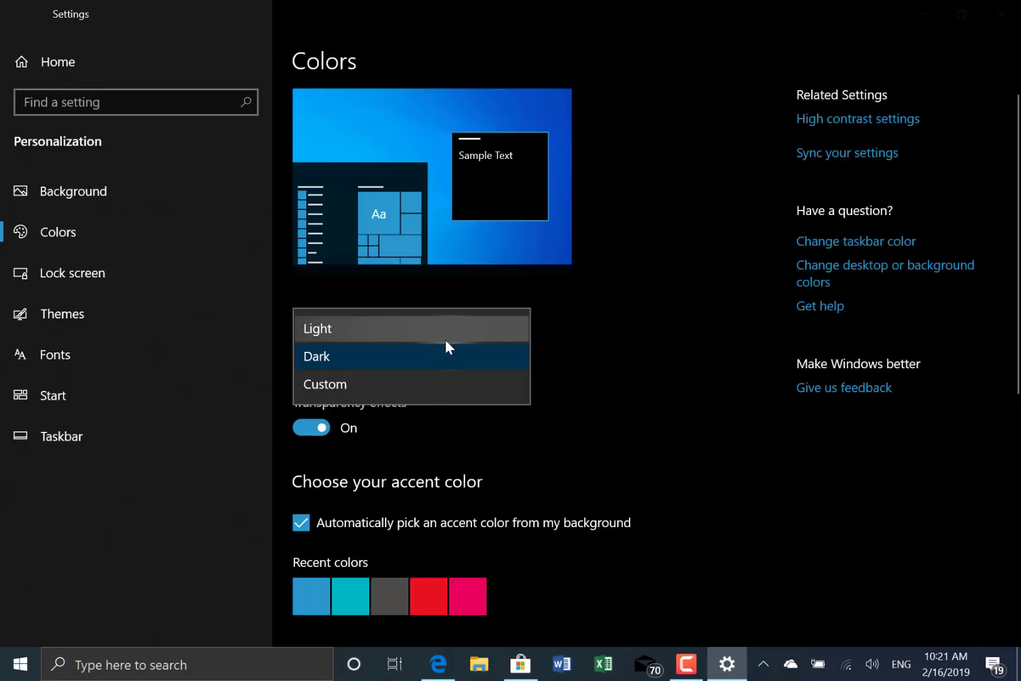
click(412, 389)
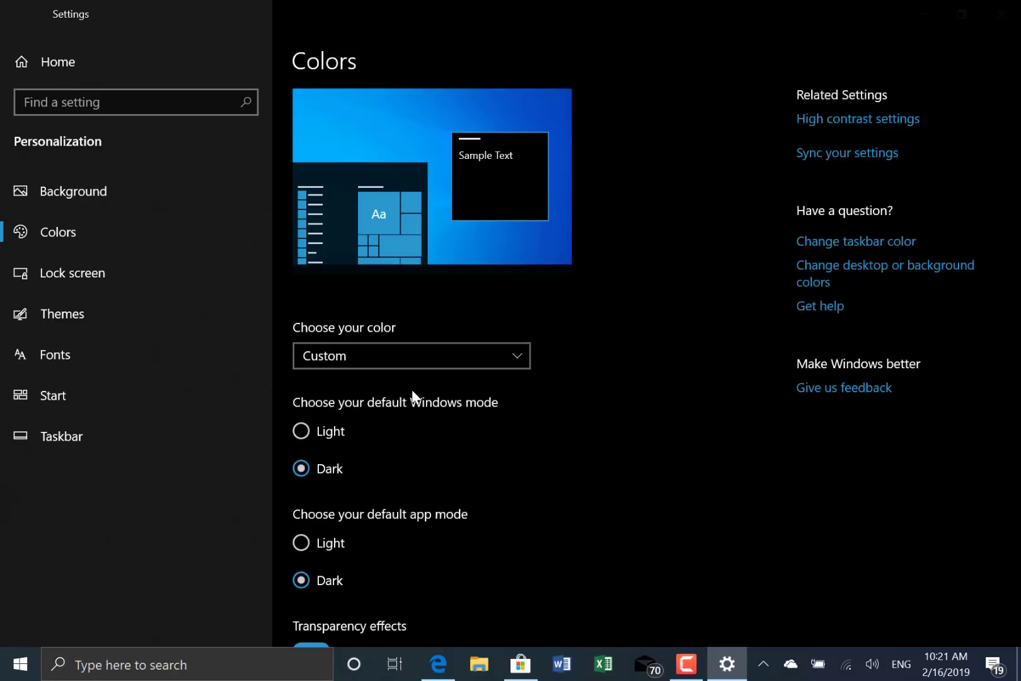
click(301, 431)
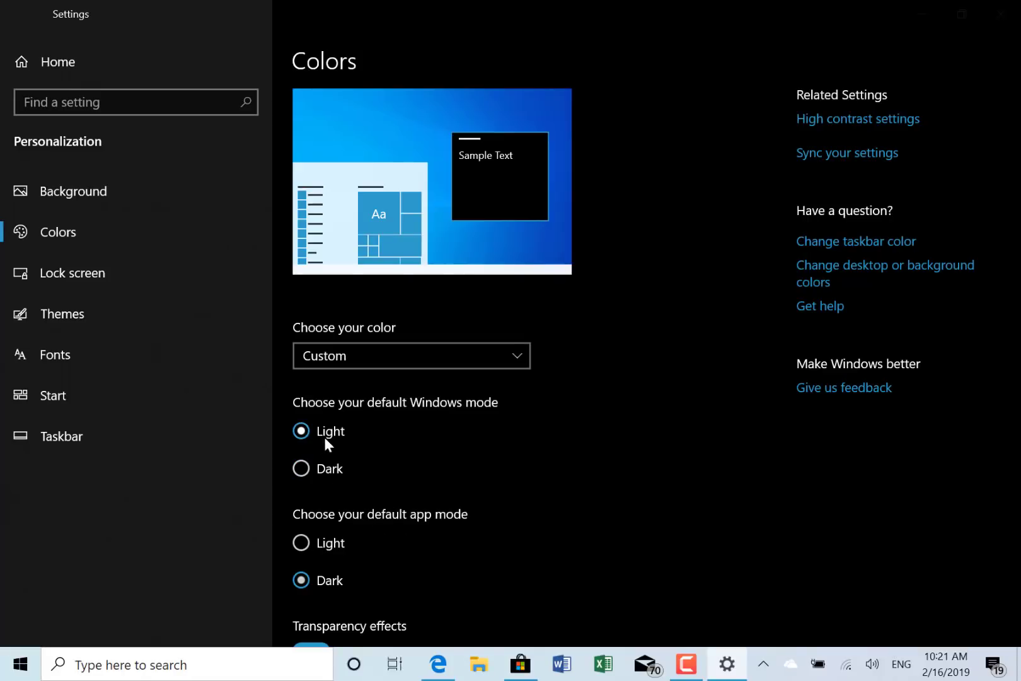
click(302, 469)
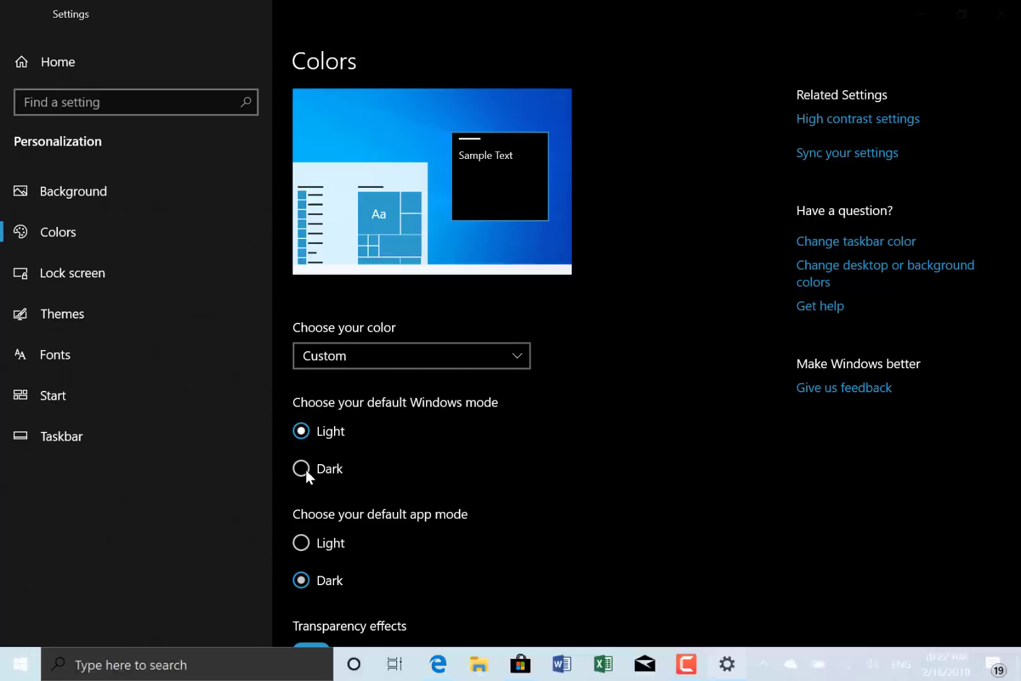
click(302, 542)
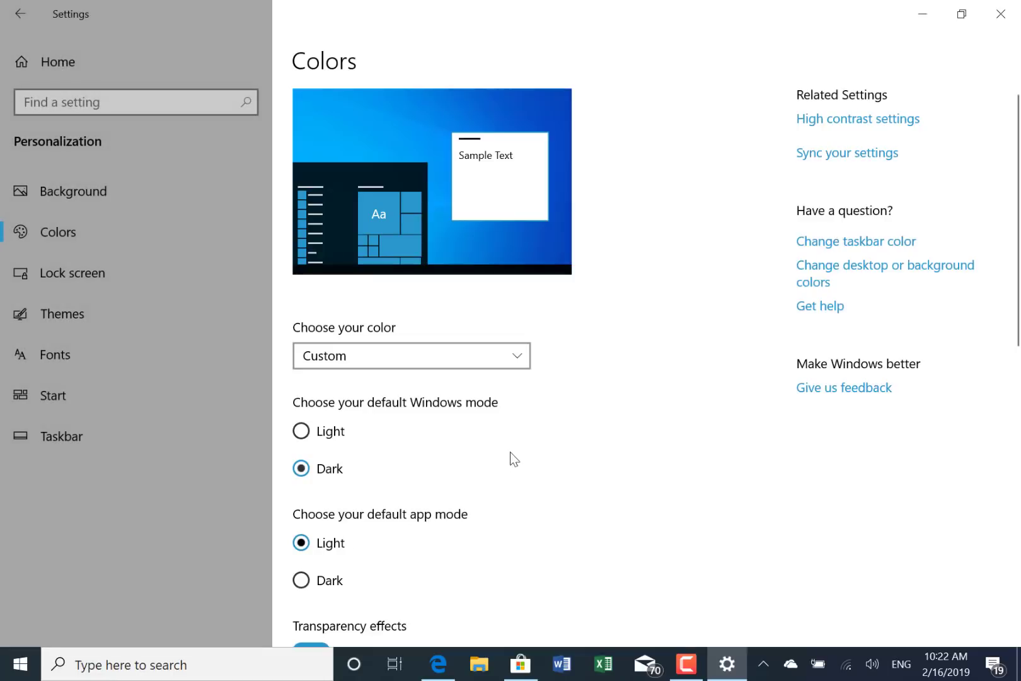
click(301, 431)
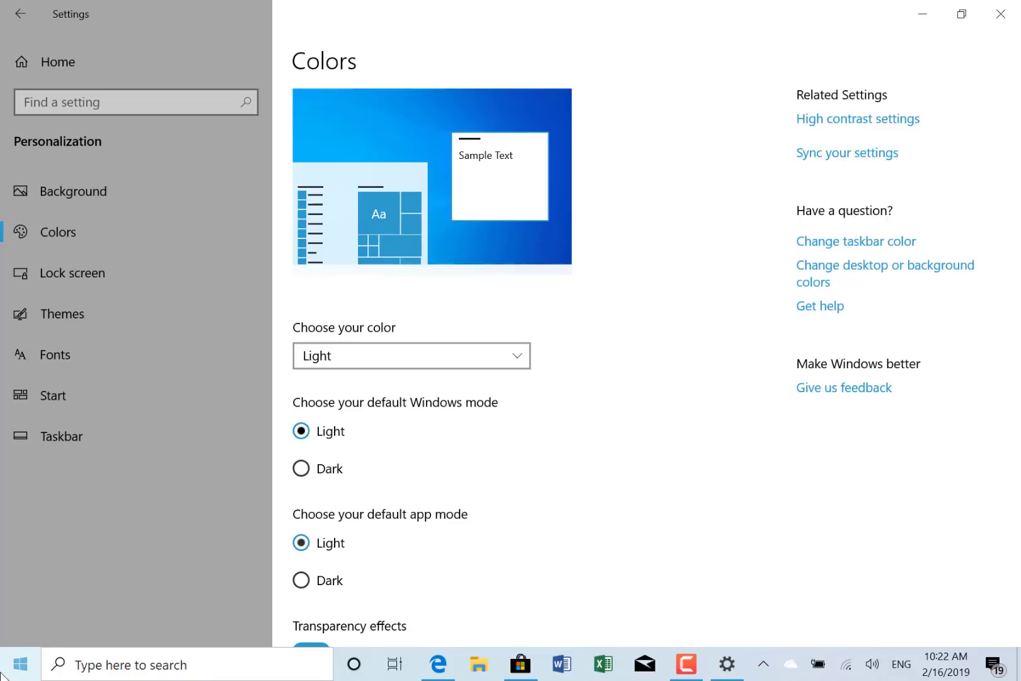
- Show the Start menu and Action Center in the light theme, then return Settings to Home
click(3, 675)
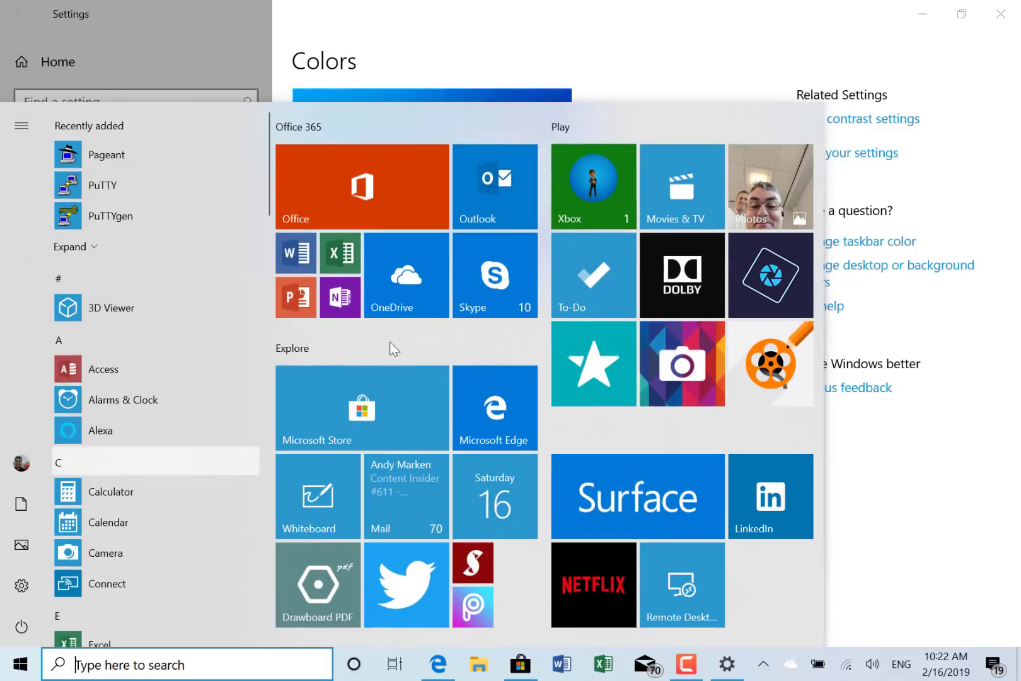
click(993, 666)
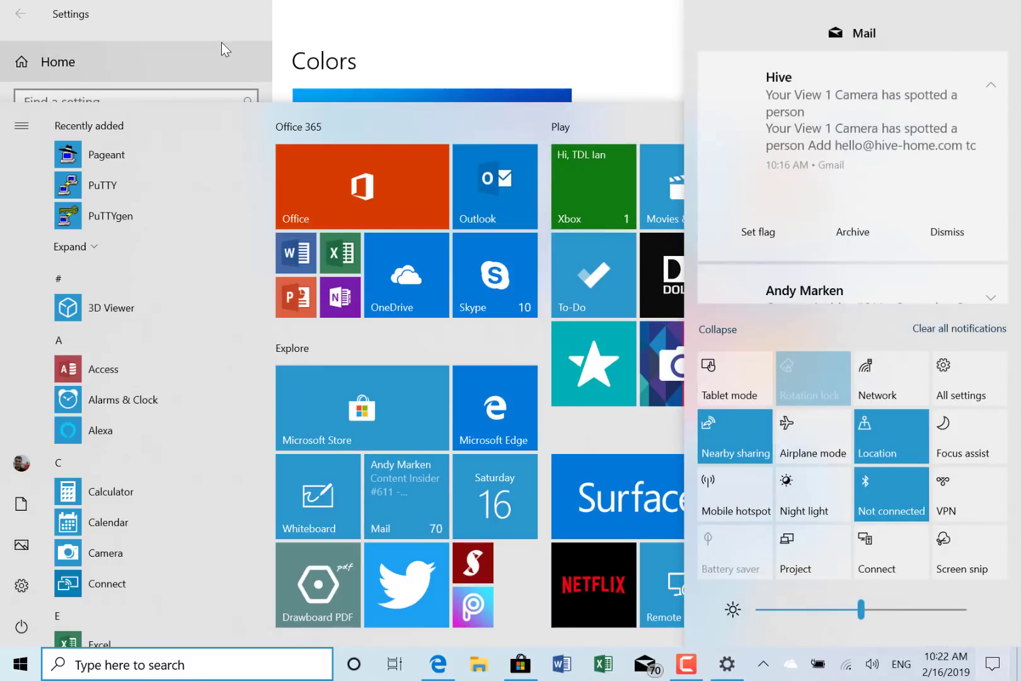
click(222, 42)
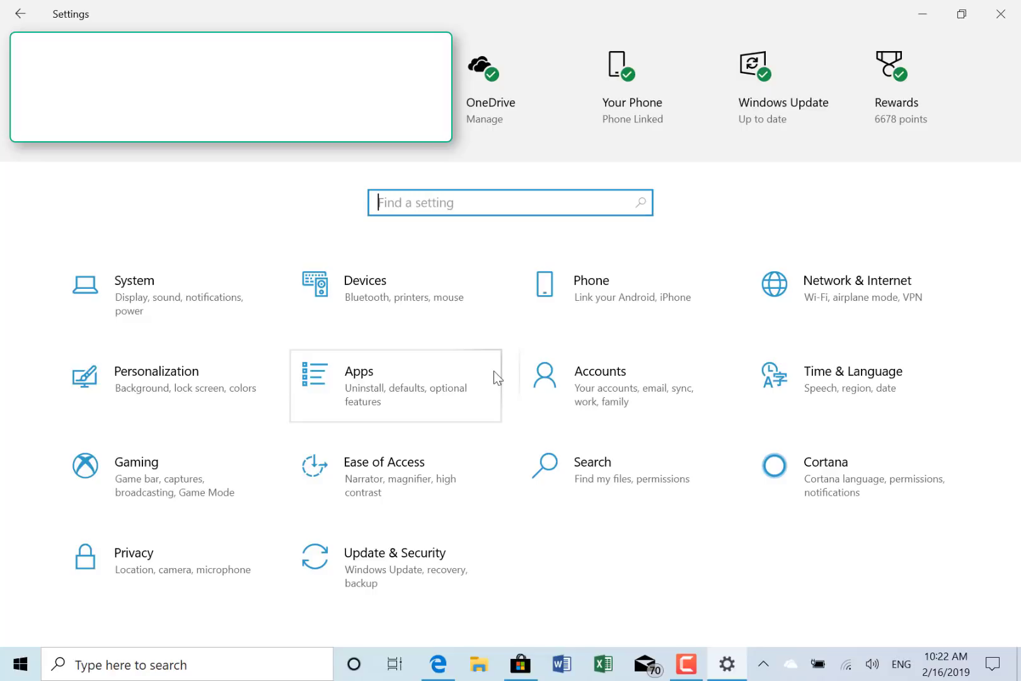
- Visit the Windows Insider Program page, go back Home and find the Font settings page
click(416, 542)
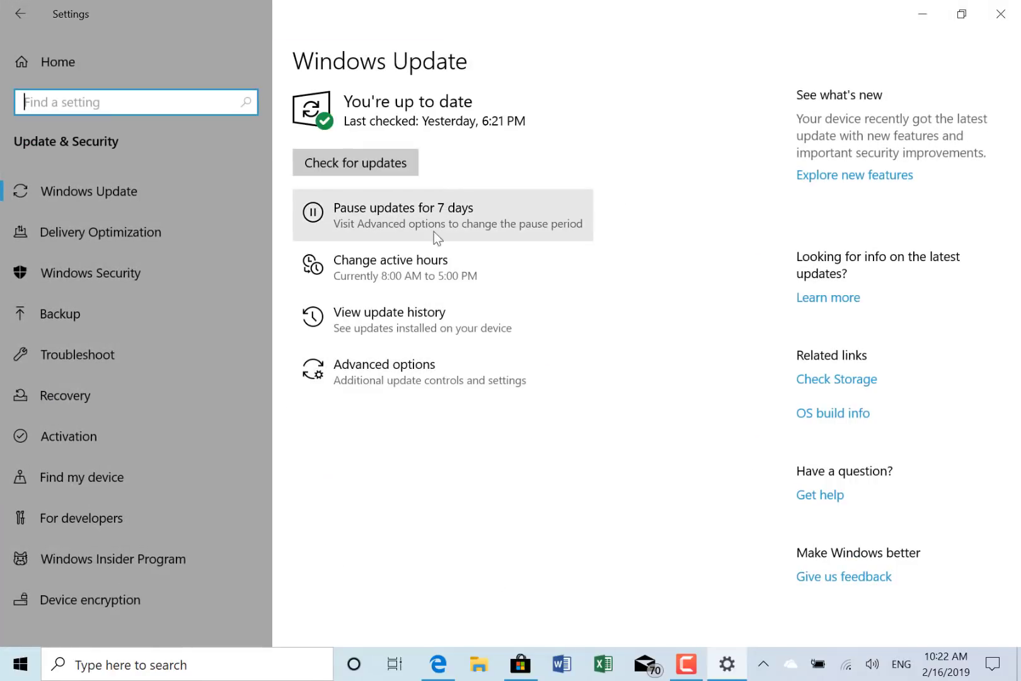
click(117, 546)
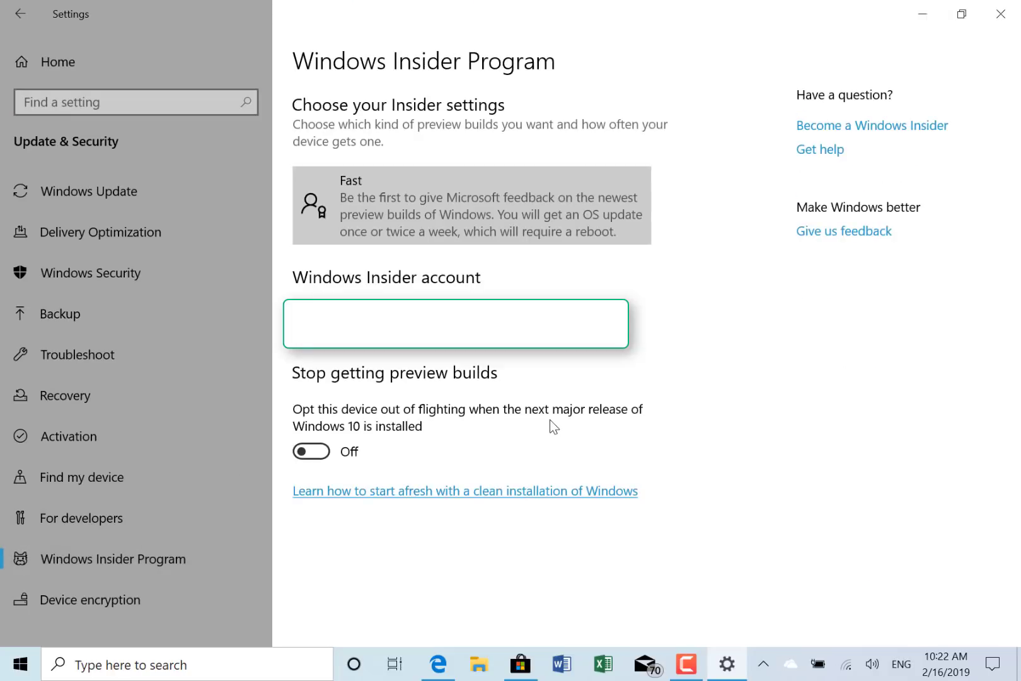
click(46, 79)
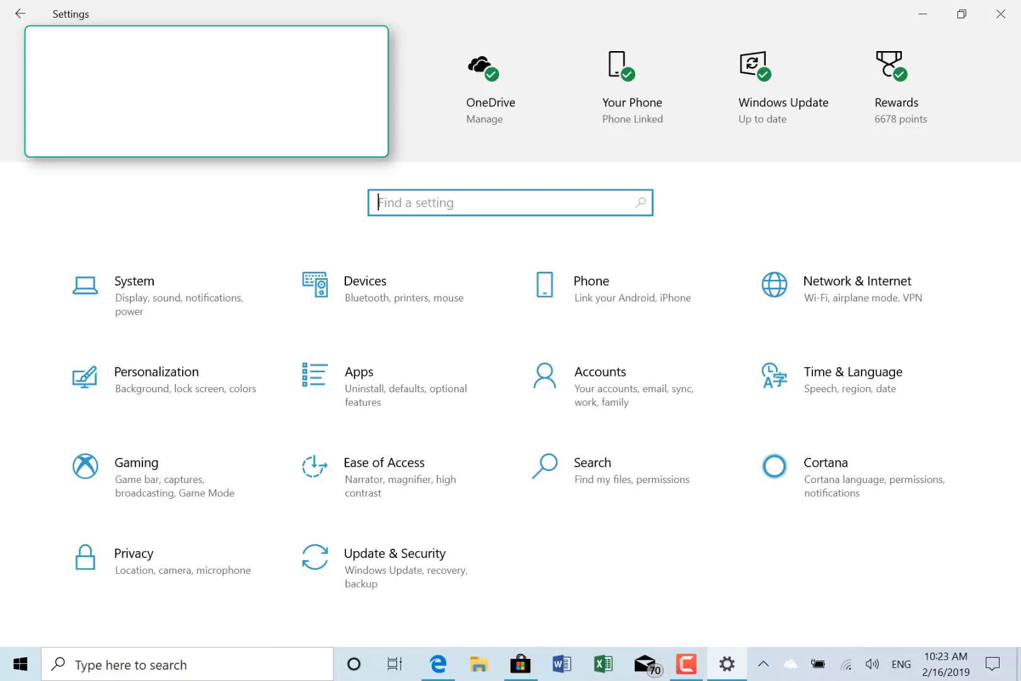
text(font)
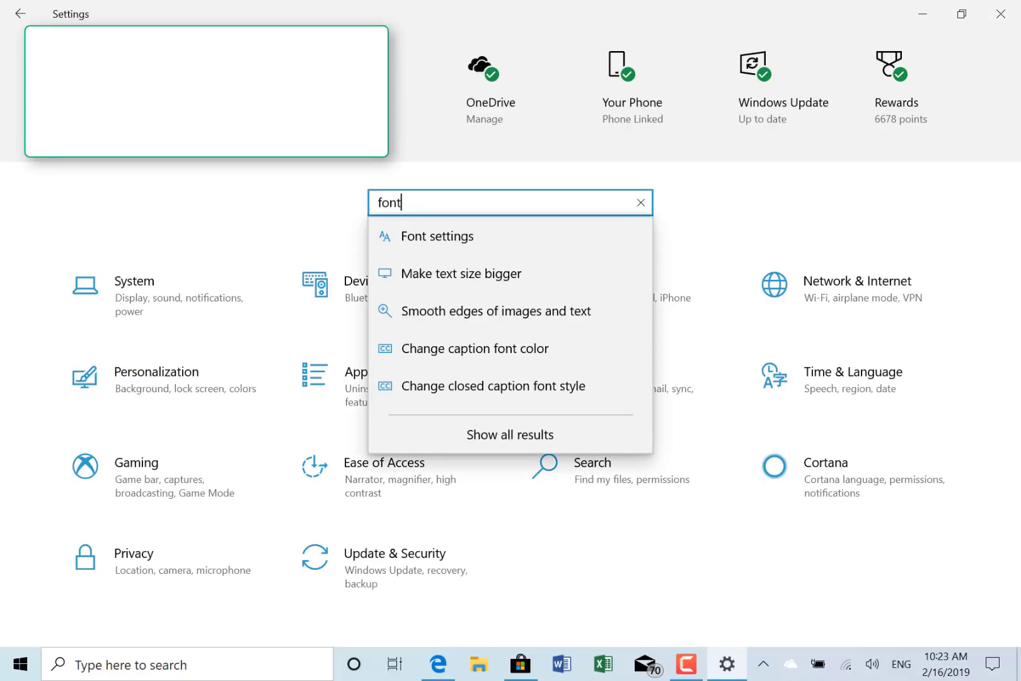
click(493, 247)
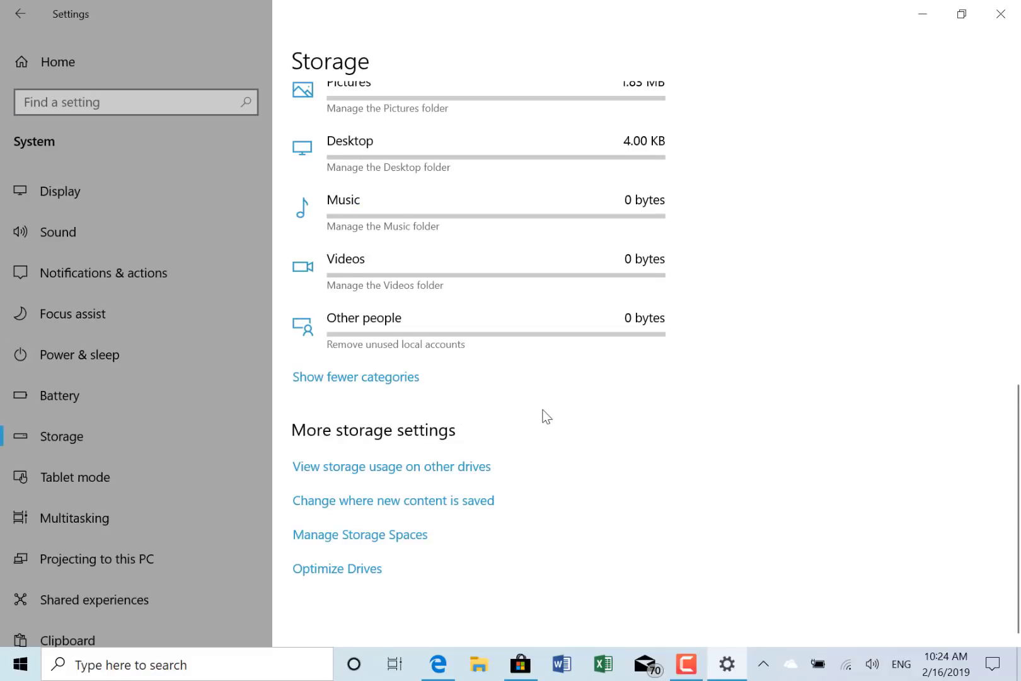
scroll(544, 415, up, 2)
scroll(543, 415, up, 3)
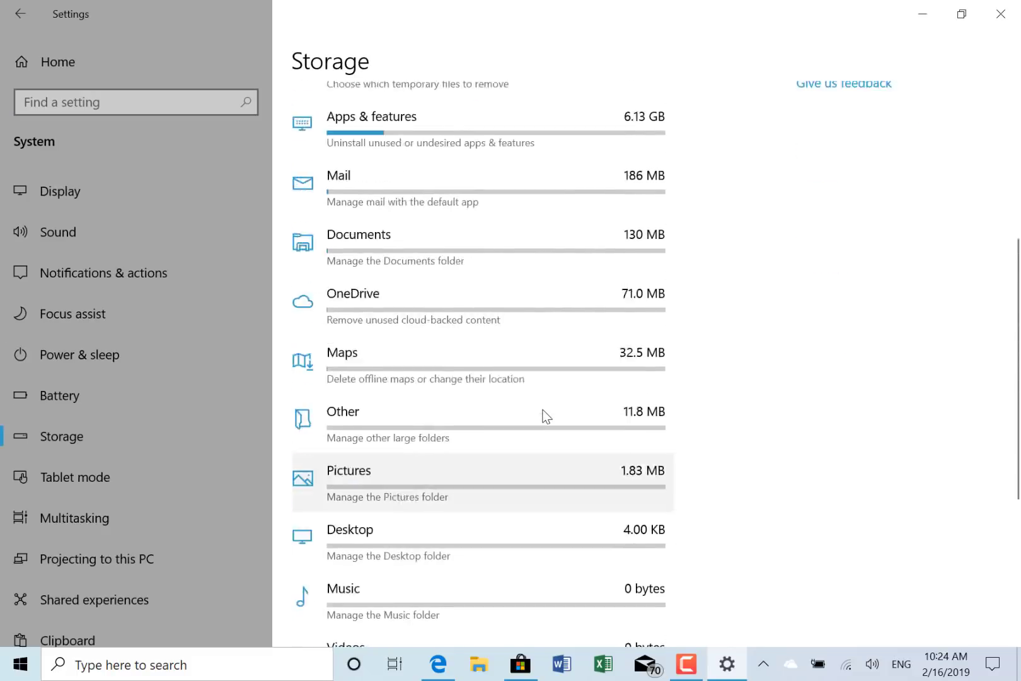
scroll(543, 415, up, 3)
scroll(543, 415, up, 2)
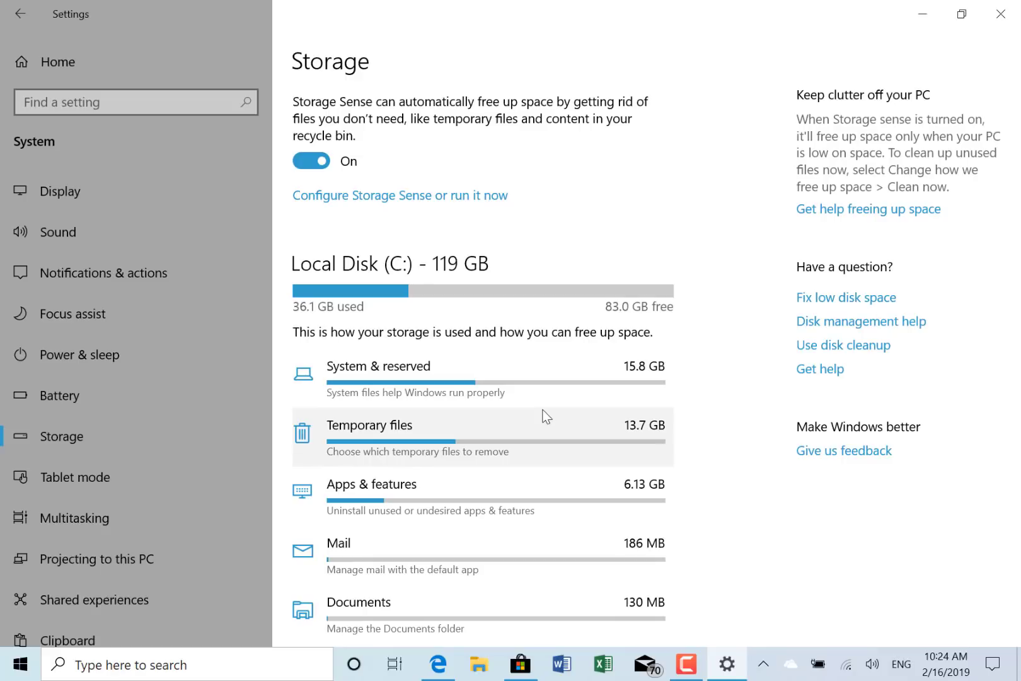
- Show the System & reserved storage breakdown on the Storage page
click(513, 385)
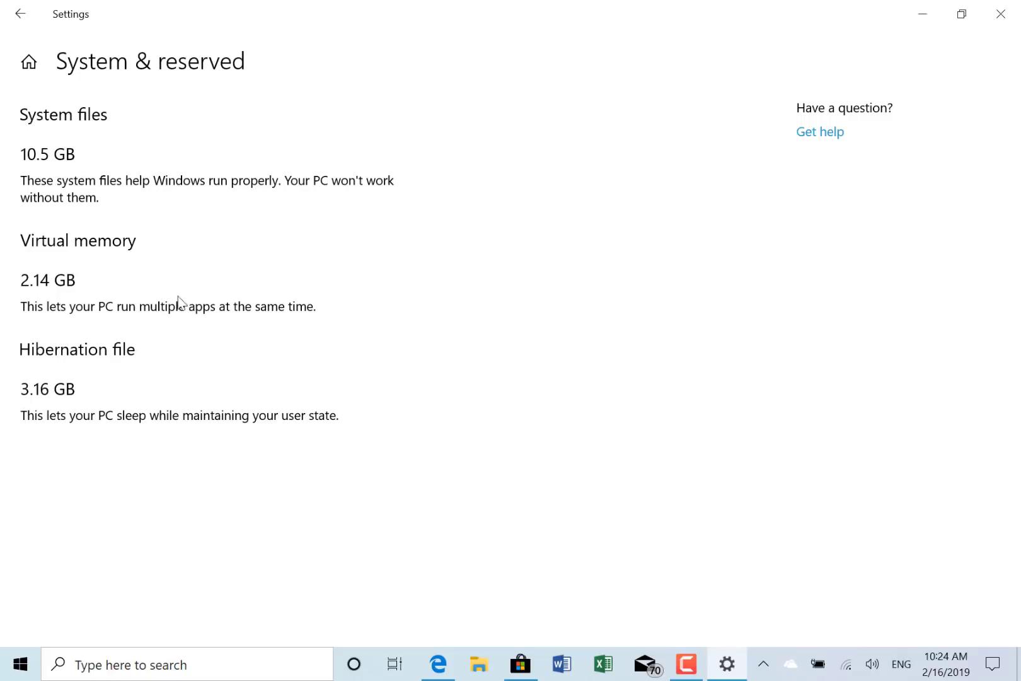
- Go back to the Storage overview before the Mixed Reality article plays in Edge
click(3, 6)
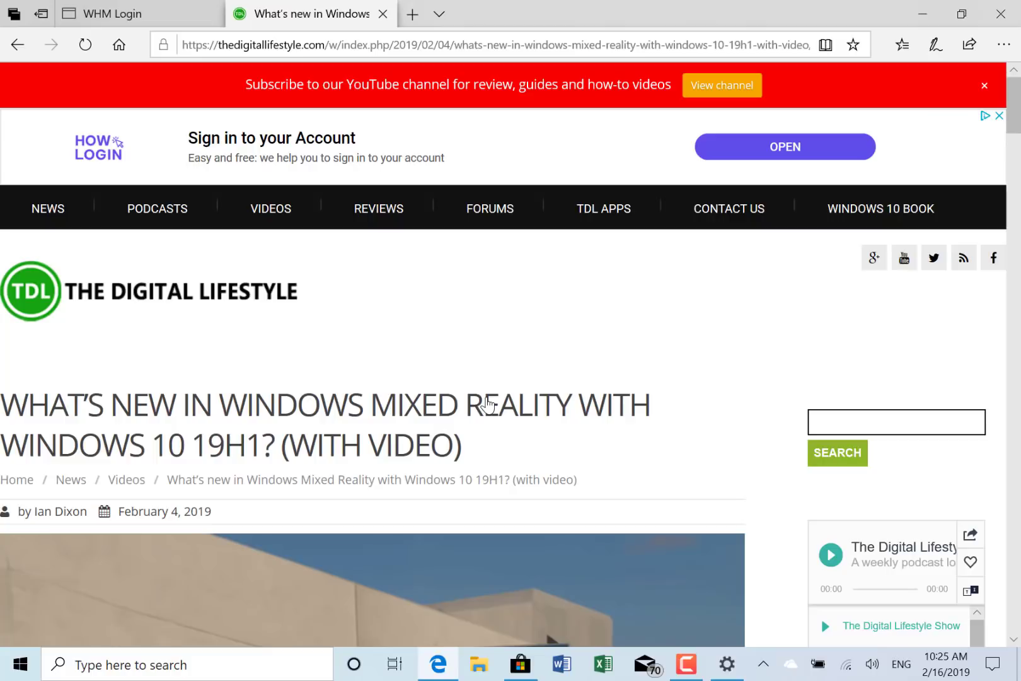
scroll(487, 404, down, 1)
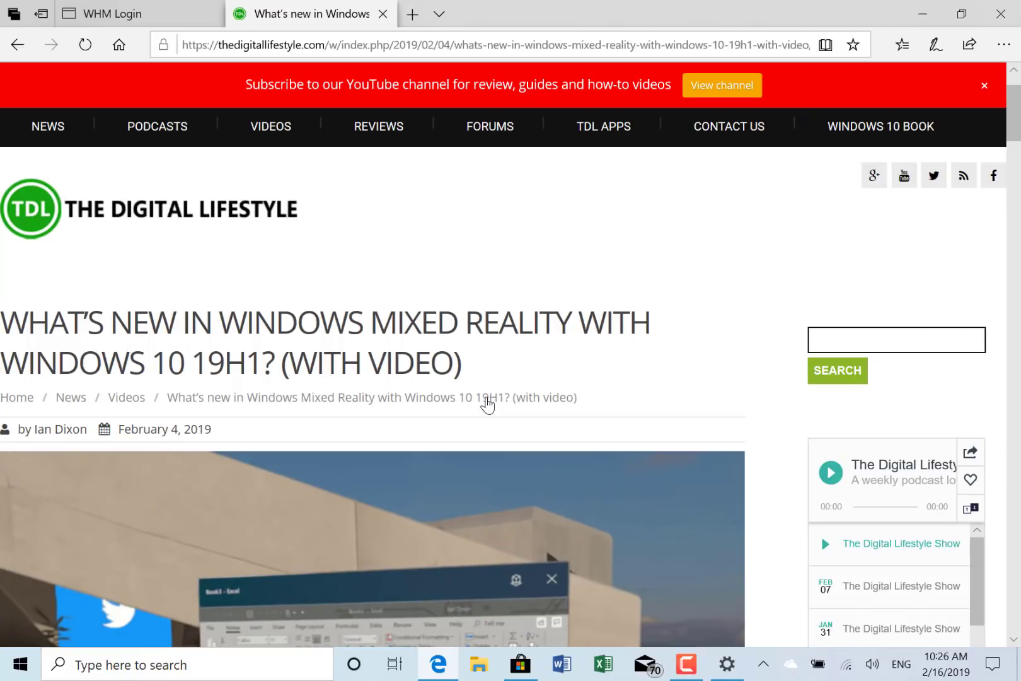
scroll(488, 404, down, 3)
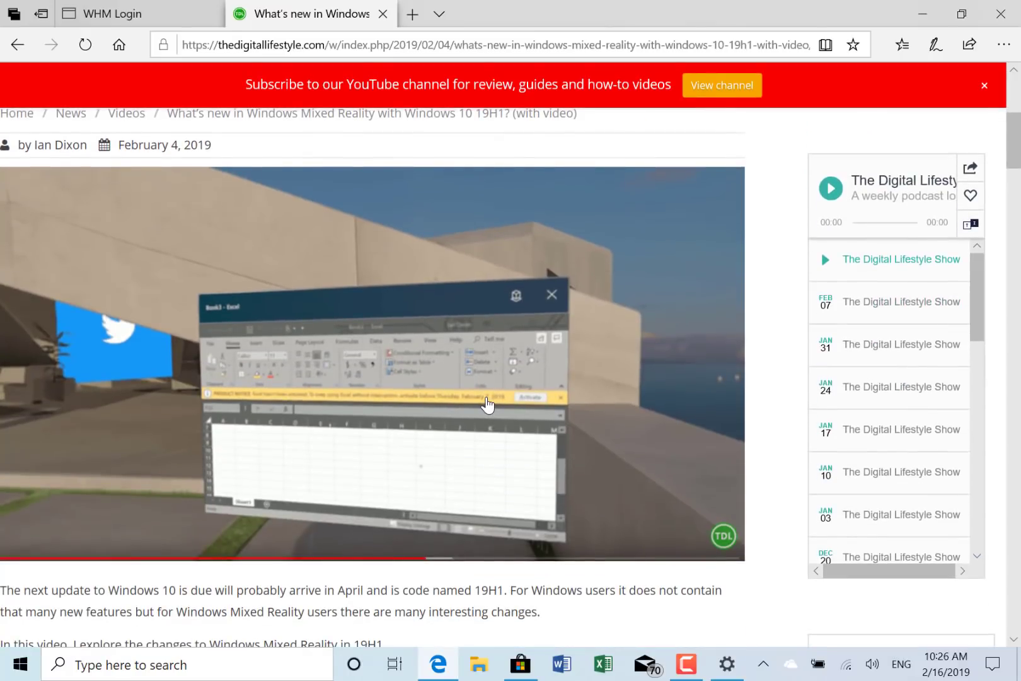
scroll(488, 405, down, 3)
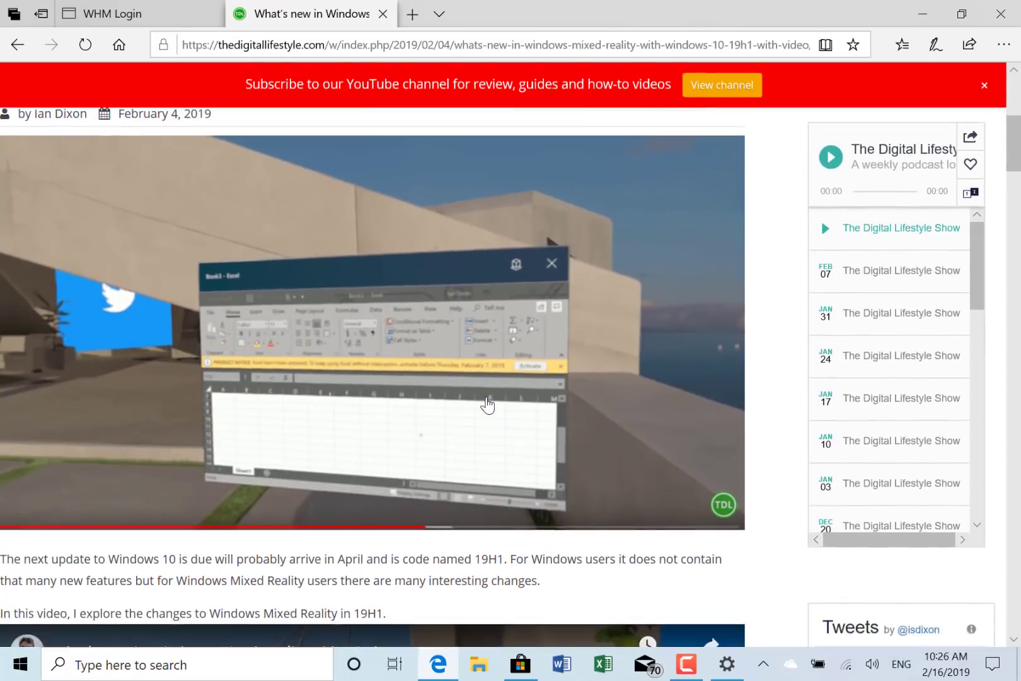
scroll(487, 404, down, 3)
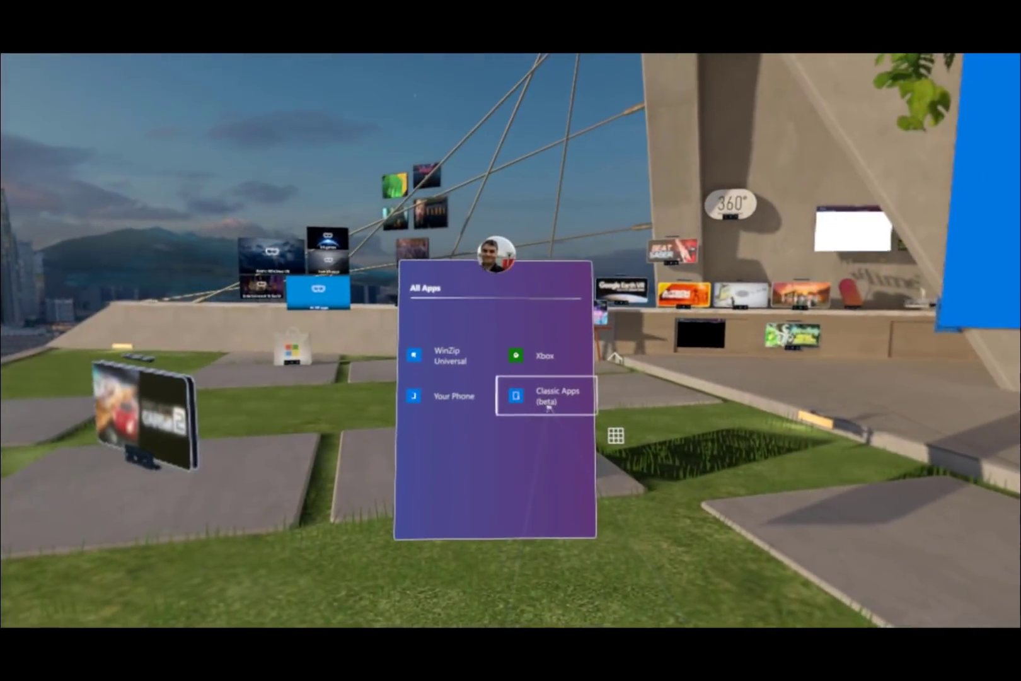
- Select Classic Apps (beta) from All Apps in the Mixed Reality Start panel
click(553, 393)
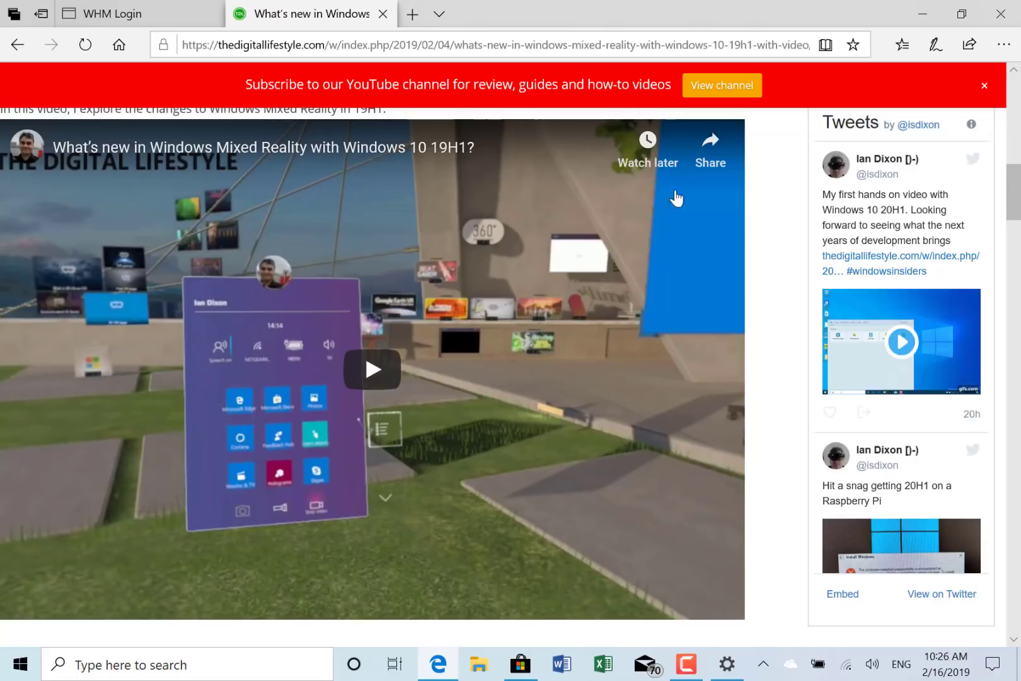
- Minimize Edge so Windows Sandbox can launch on the desktop
click(922, 16)
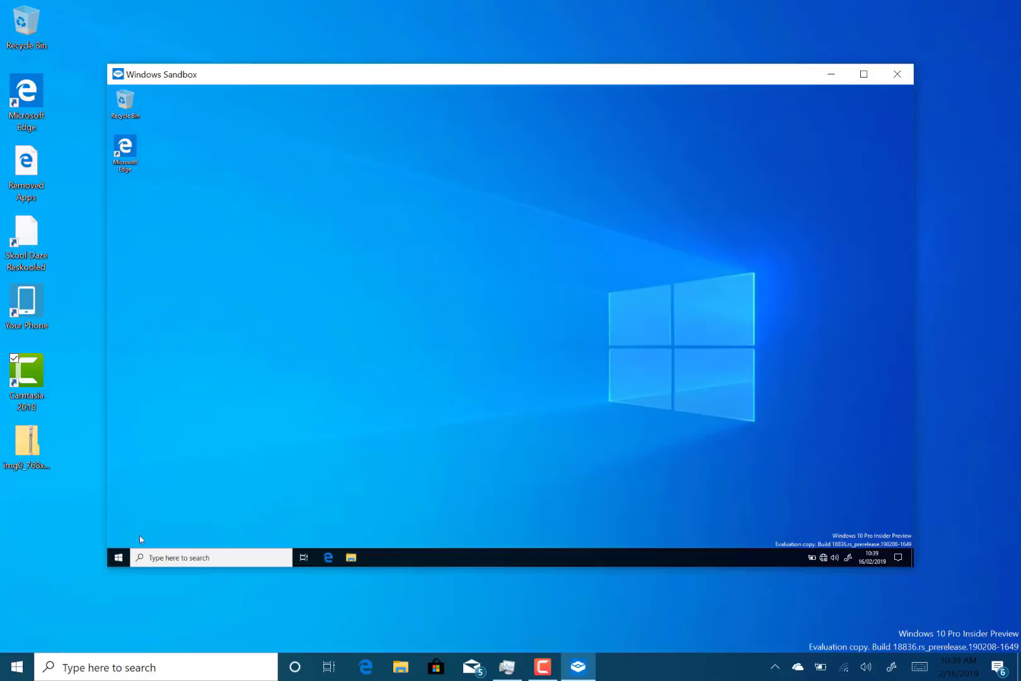
- Open and close the sandboxed Start menu a few times inside the Windows Sandbox window
click(118, 558)
click(118, 558)
click(119, 557)
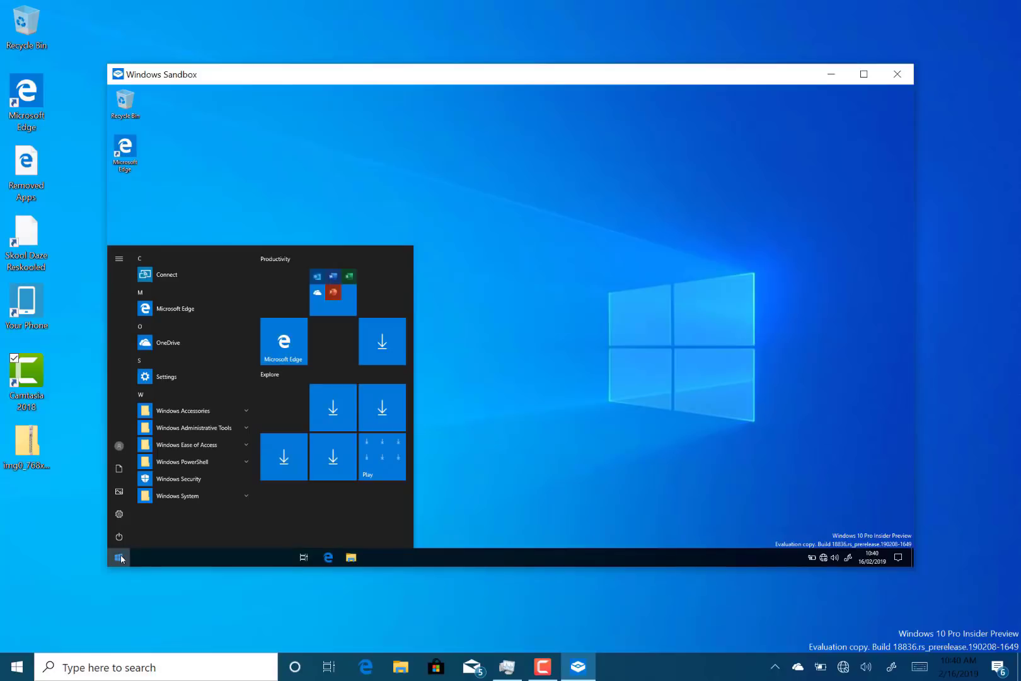
click(120, 557)
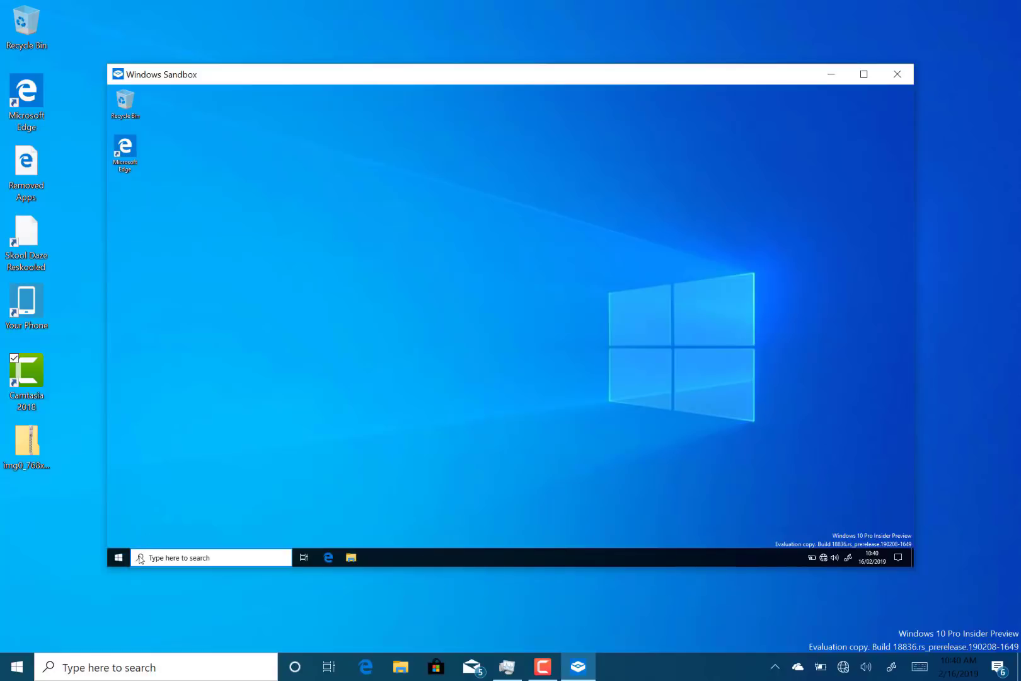
click(120, 557)
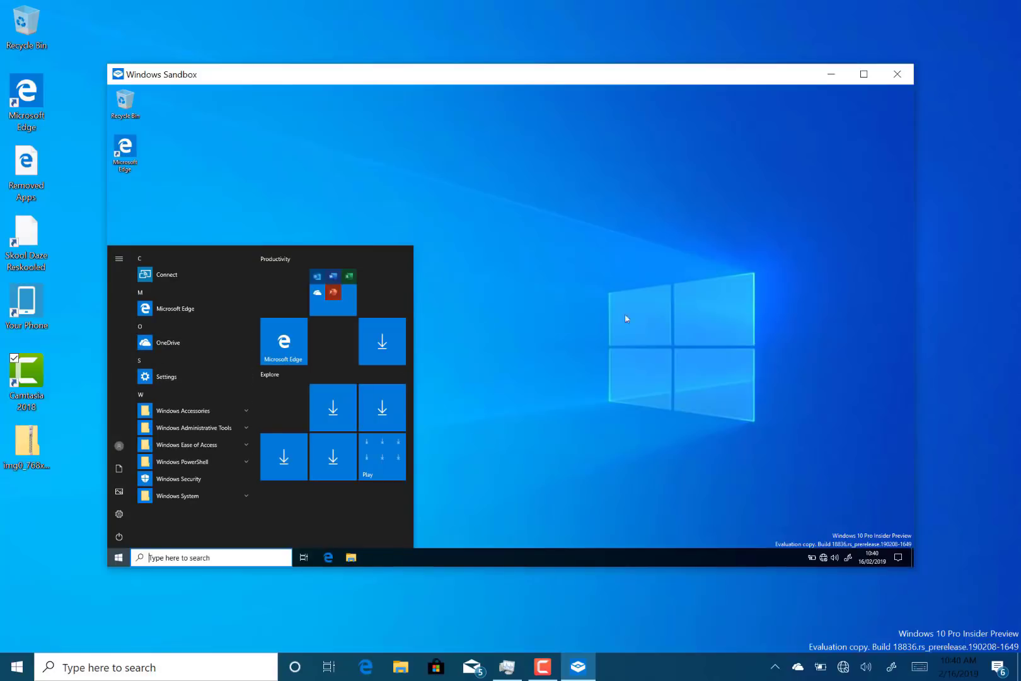
click(654, 319)
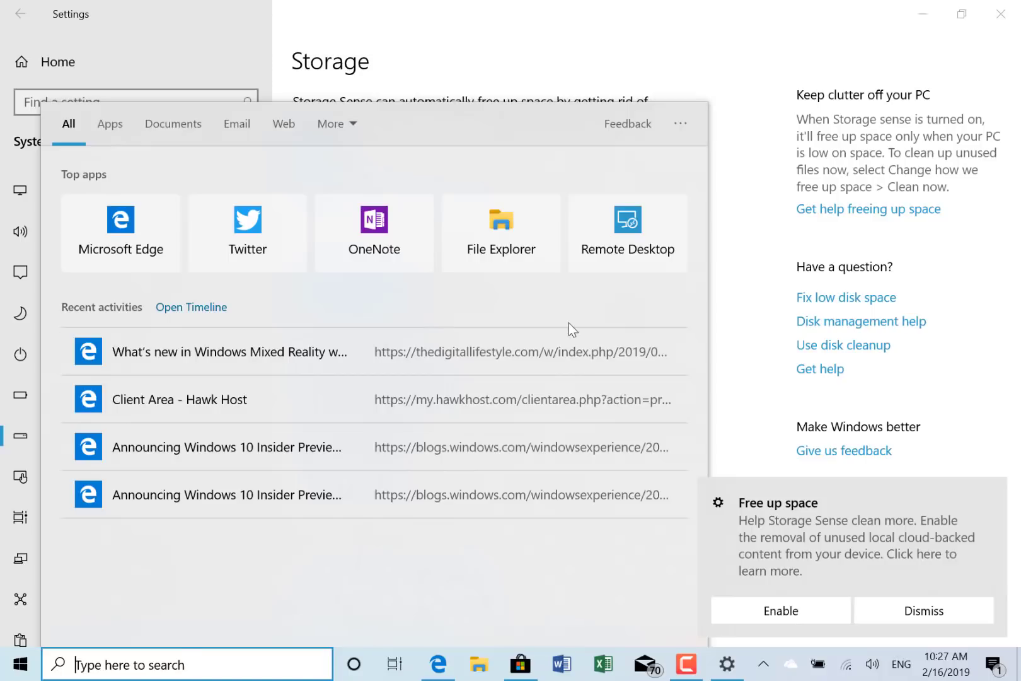
mouse_move(799, 542)
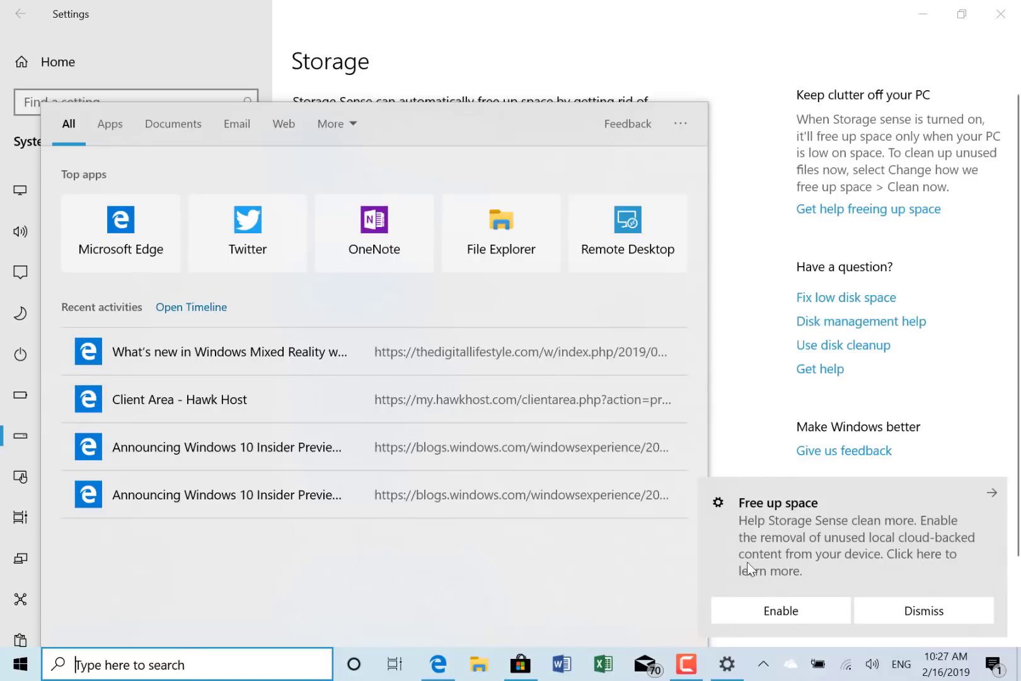
- Dismiss the Free up space suggestion, review the Action Center, then bring up the Start menu
click(769, 611)
click(745, 466)
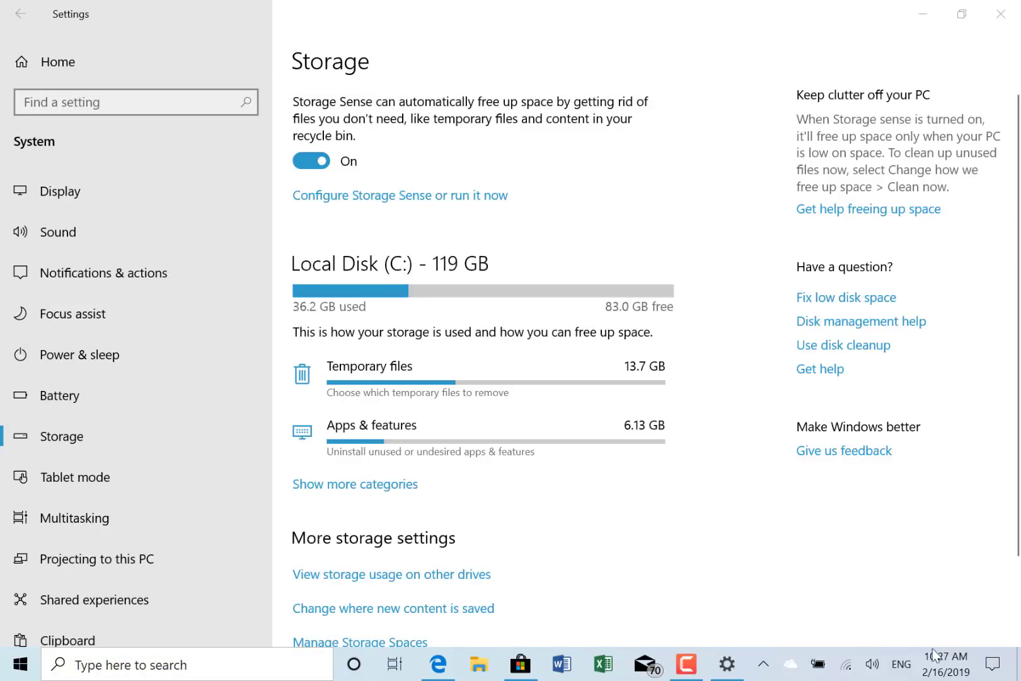
click(994, 675)
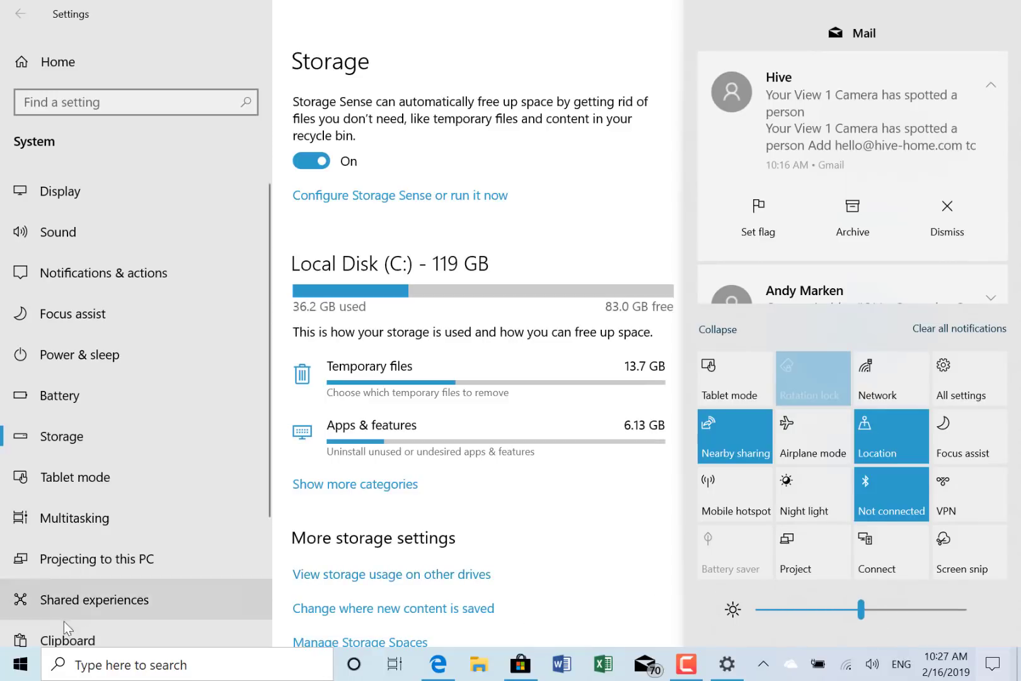
click(20, 663)
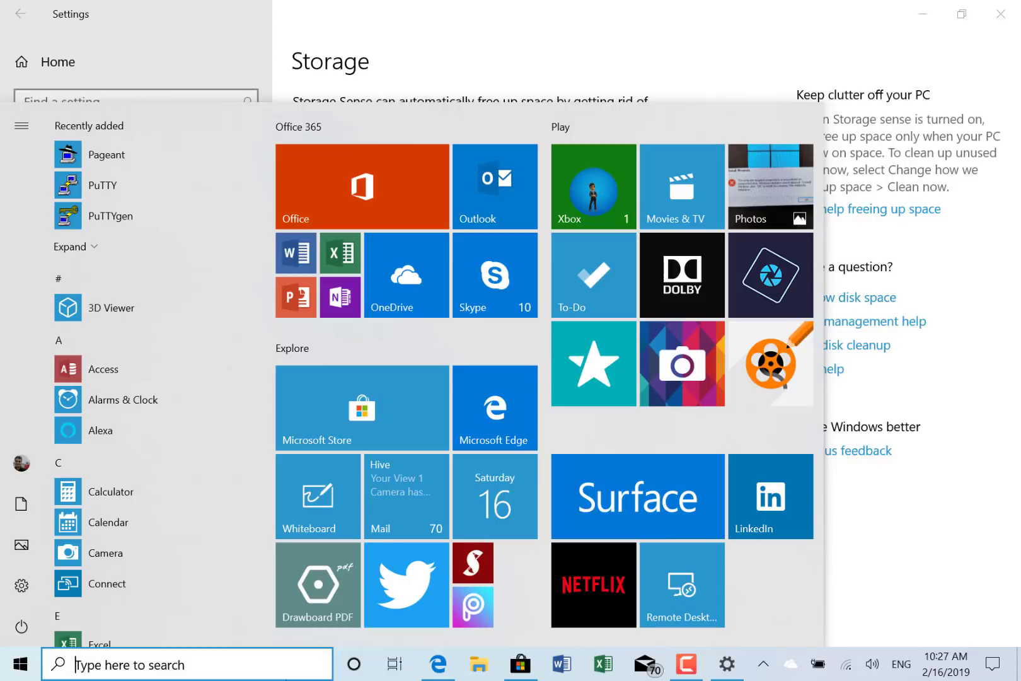
- Cycle the taskbar search through Apps, Documents, Email, Web and More filters, ending on All
click(273, 660)
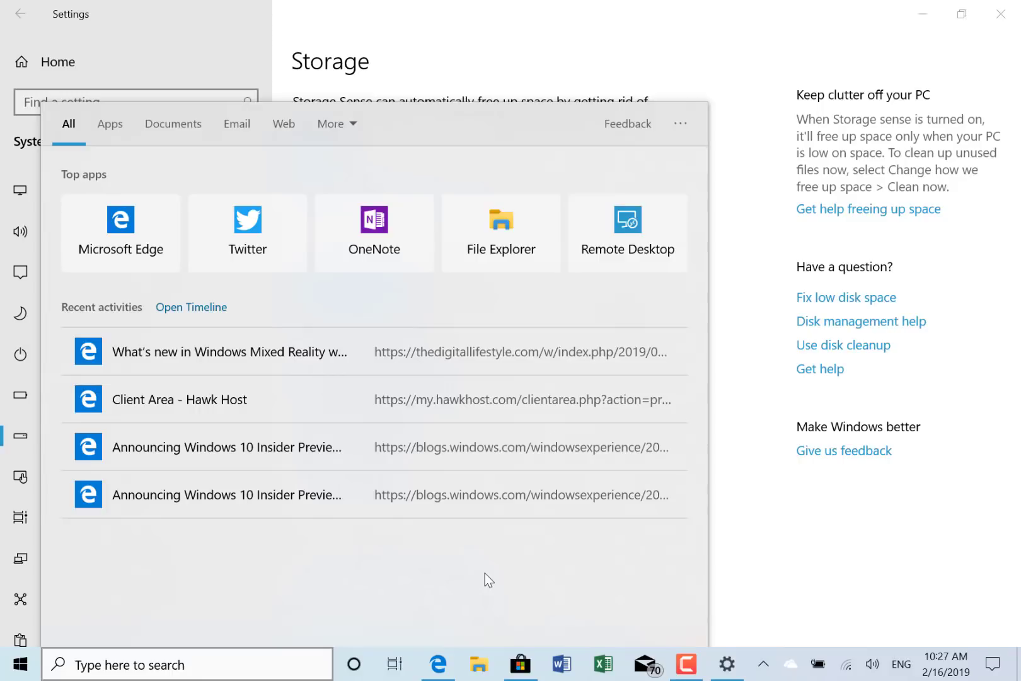
click(97, 129)
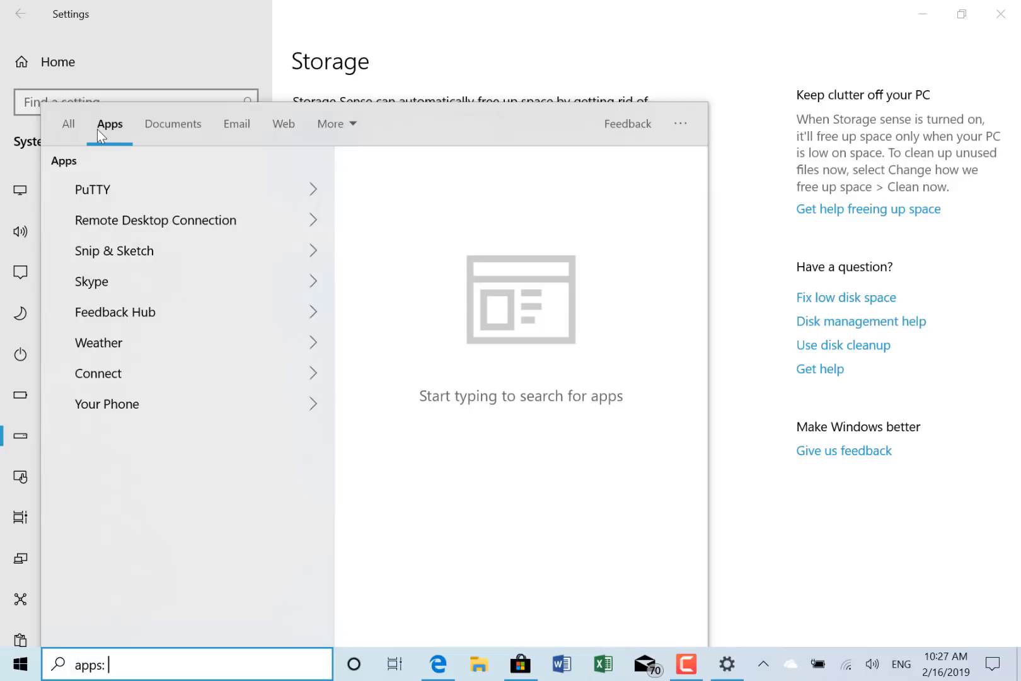
click(146, 129)
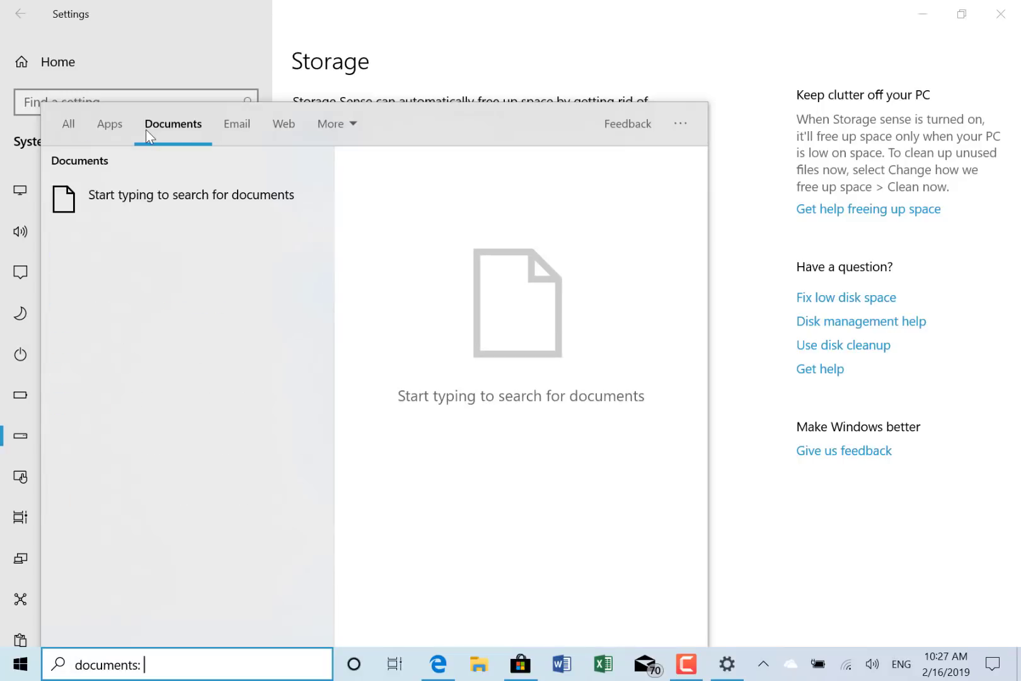
click(249, 119)
click(285, 127)
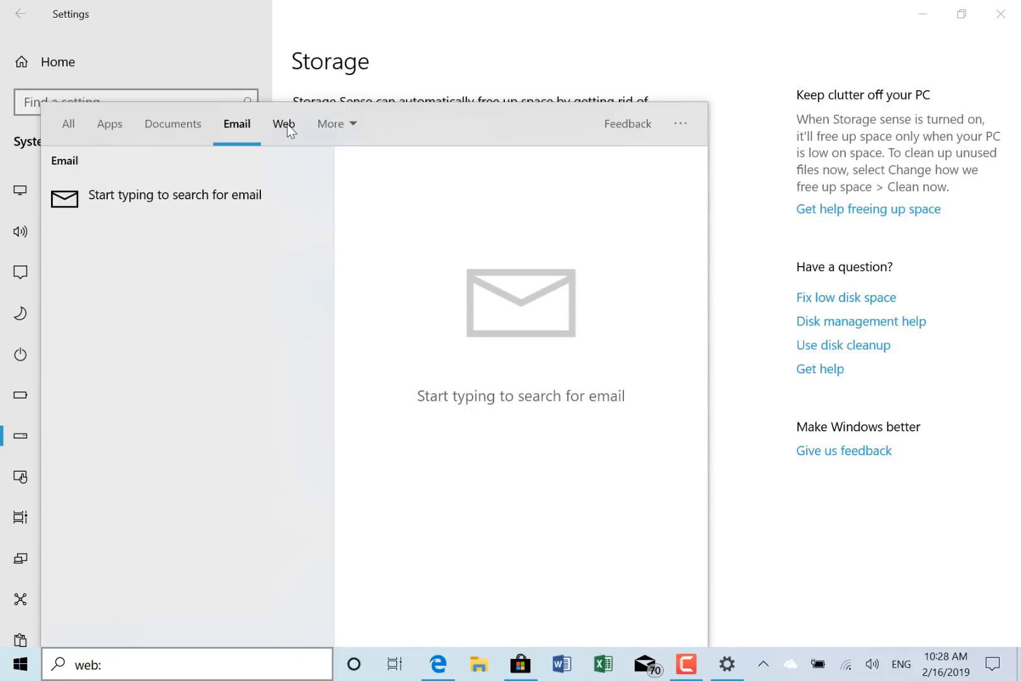
click(340, 129)
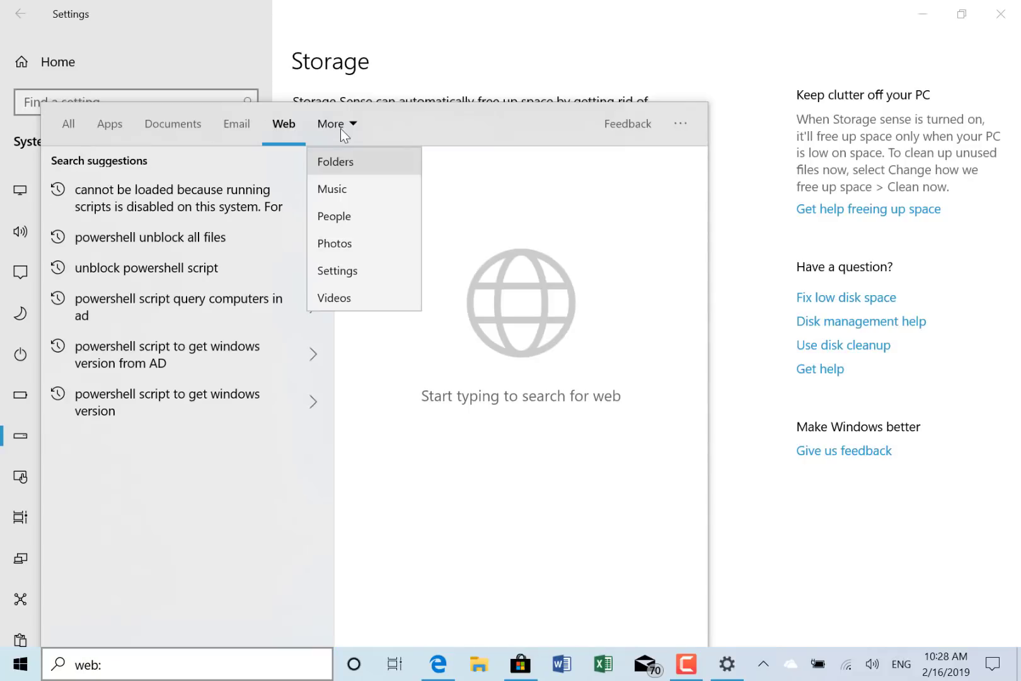
click(72, 134)
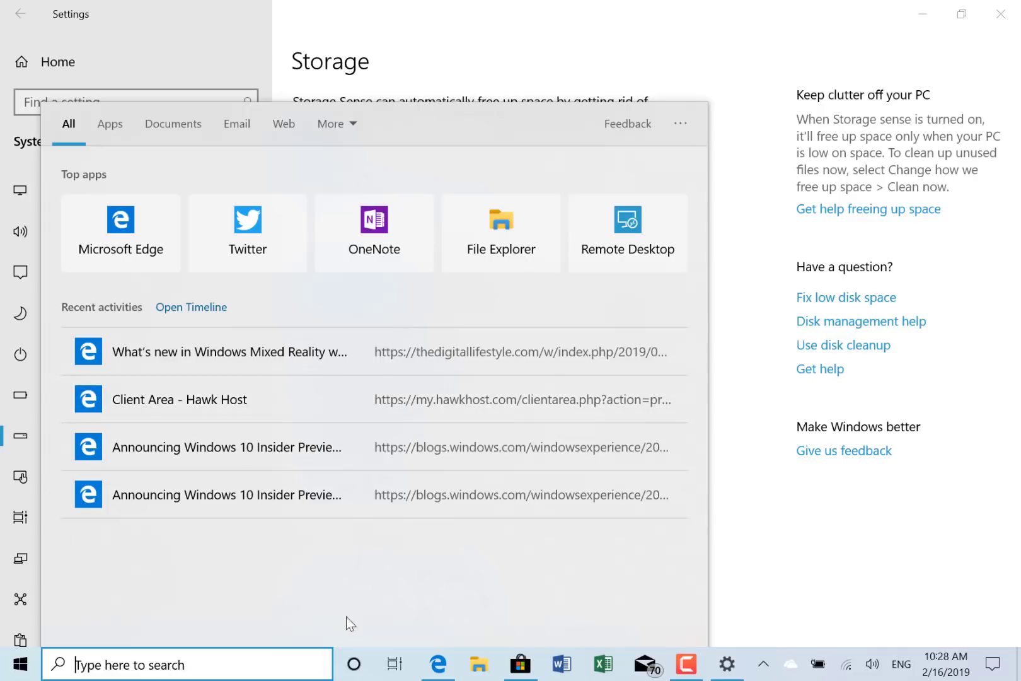
- Switch between the separate Cortana button and search, check Action Center, then close both
click(358, 674)
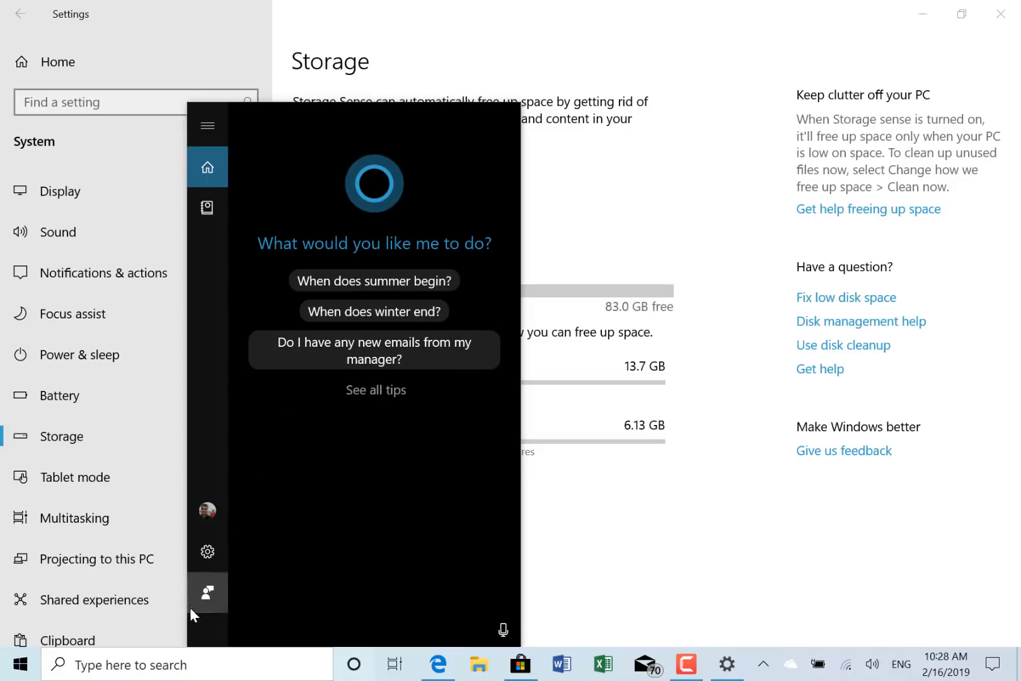
click(185, 677)
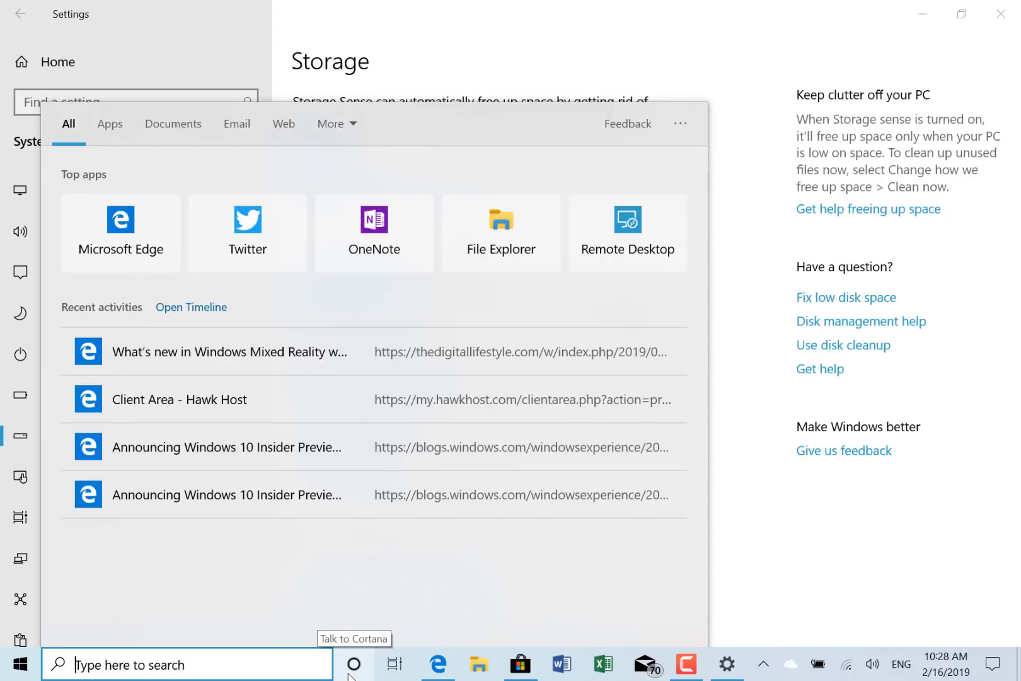
click(349, 676)
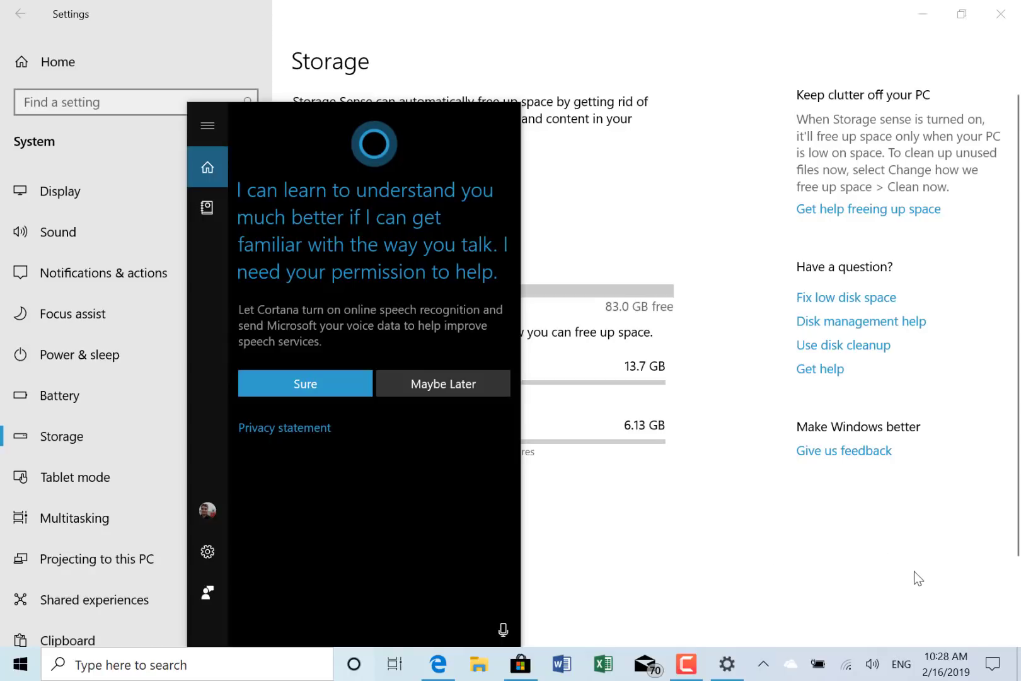
click(992, 664)
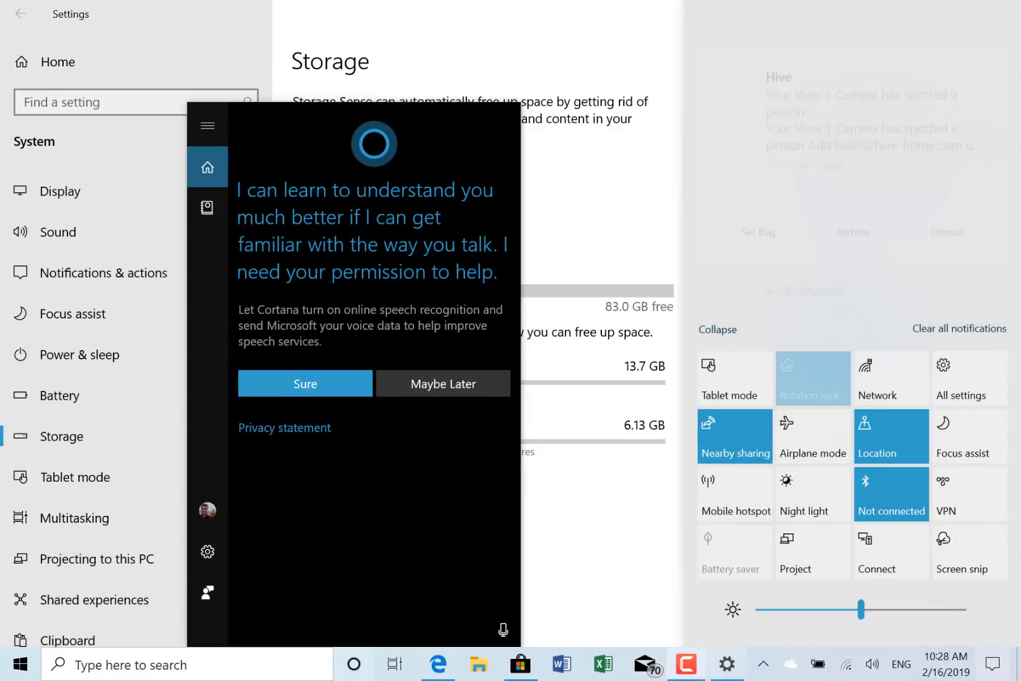
click(571, 543)
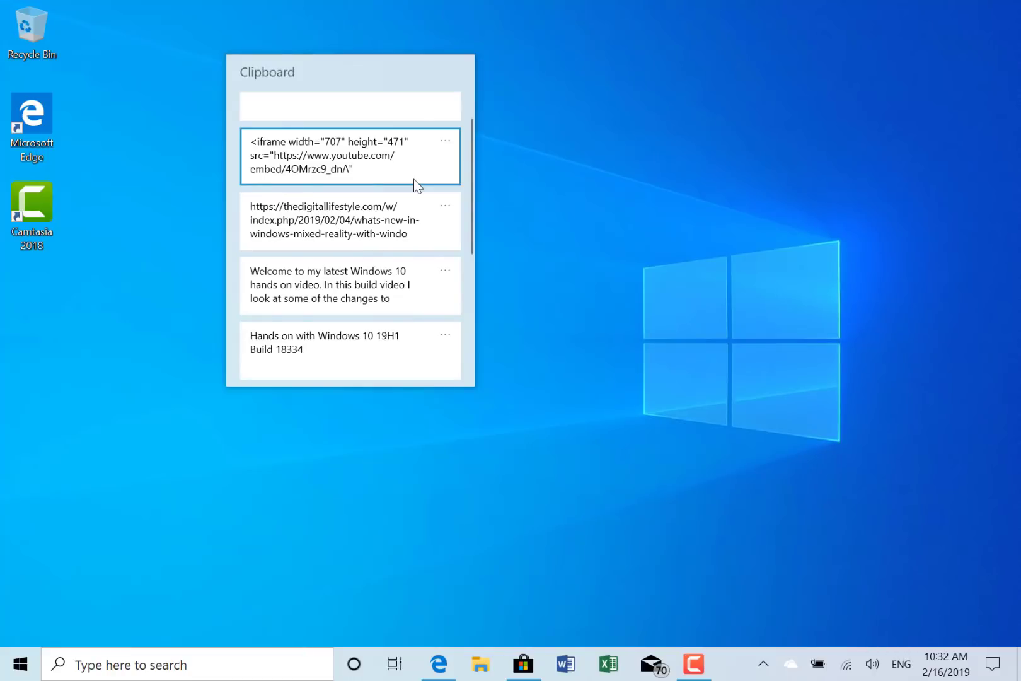
scroll(410, 220, down, 1)
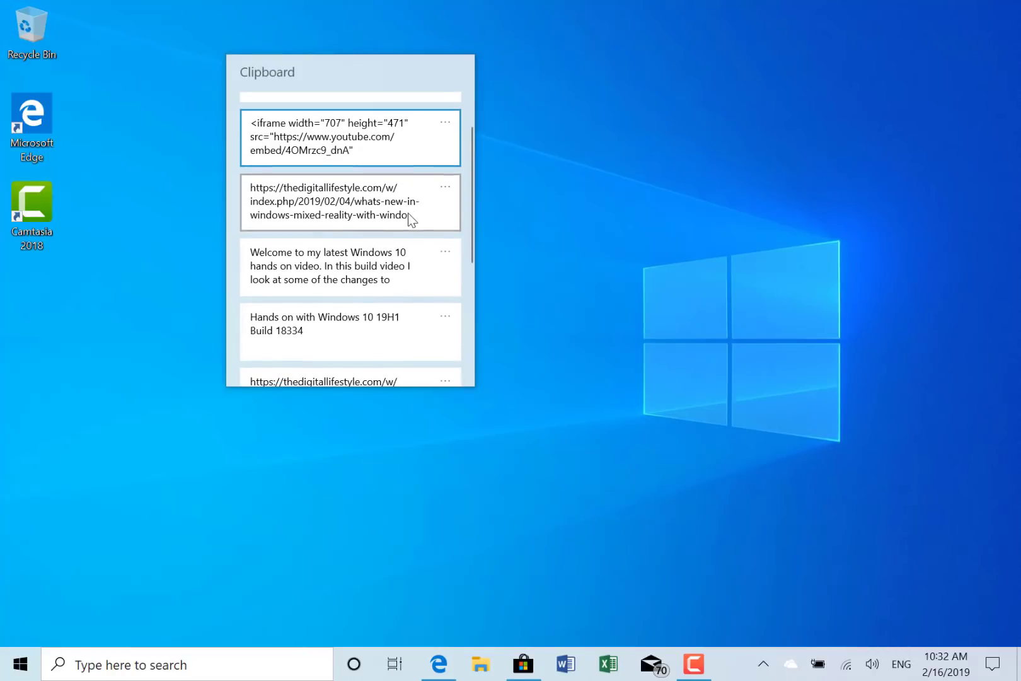
scroll(408, 214, up, 2)
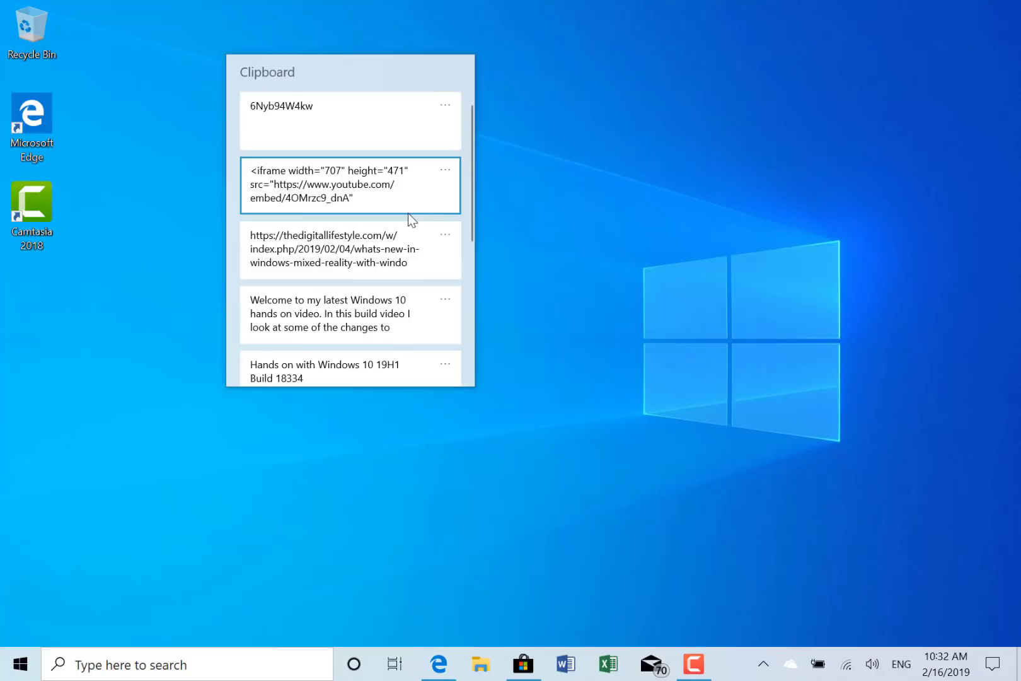
- Close clipboard history and expand the hidden tray icons showing Bluetooth, security and microphone
click(408, 213)
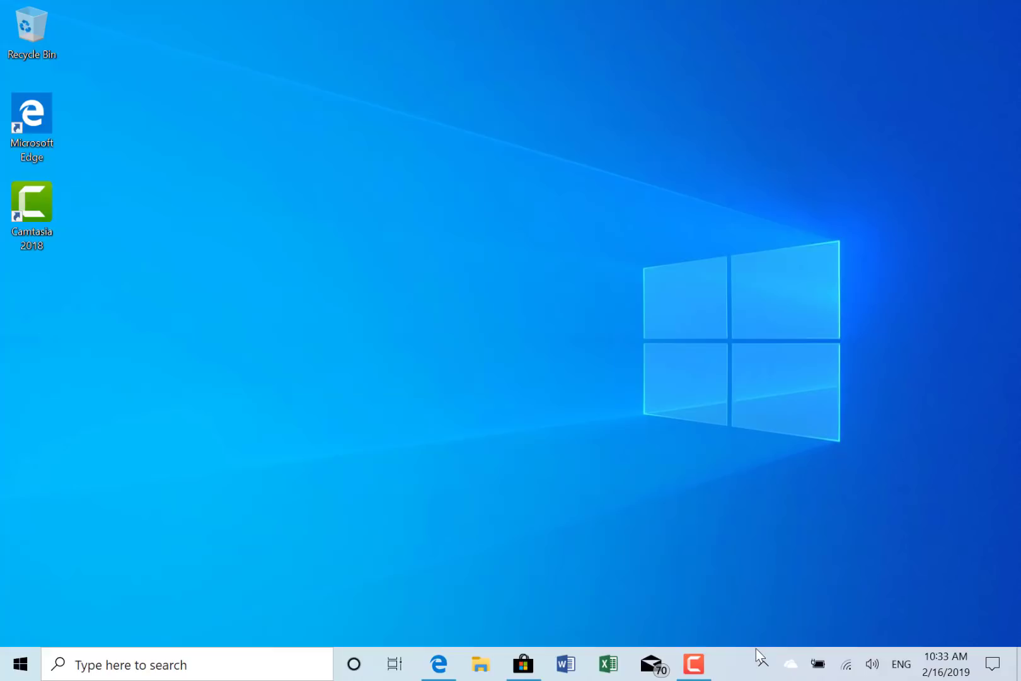
click(764, 666)
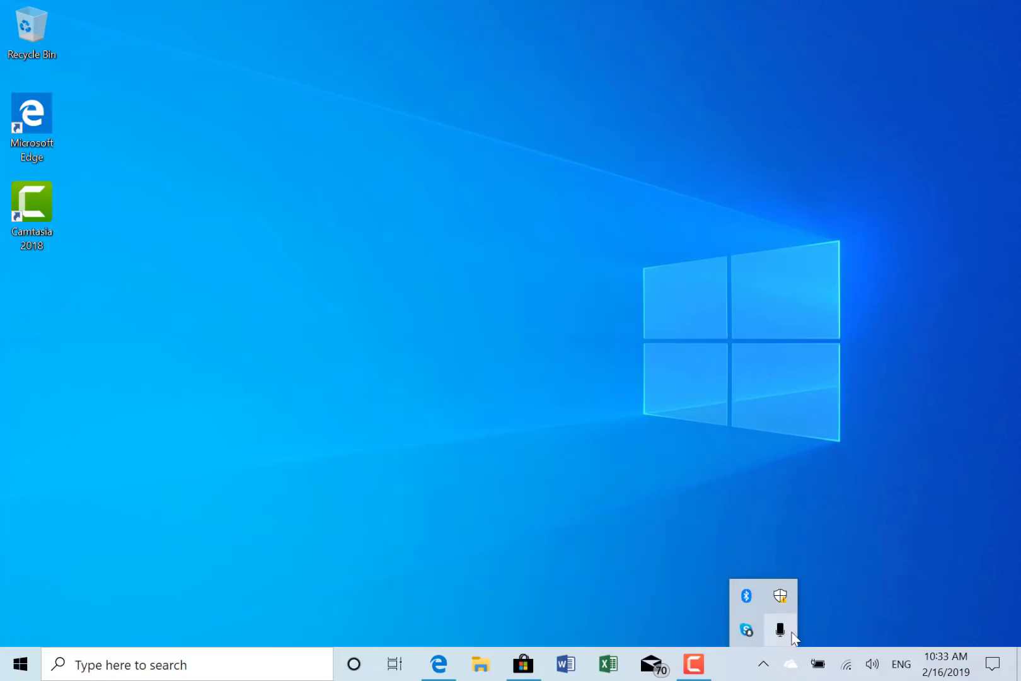